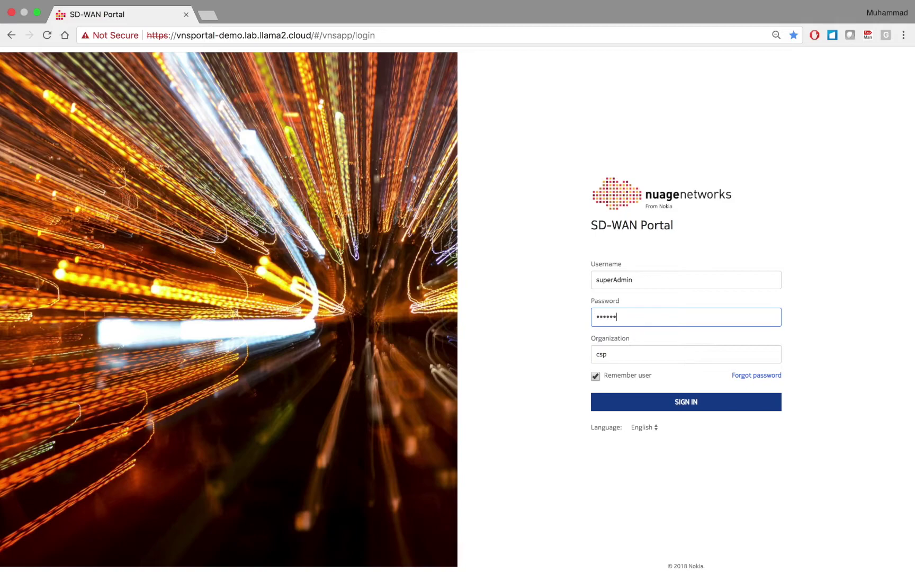
- Sign in and open the Zain Networks organization's dashboard in a new tab from the Organizations list
left_click(682, 408)
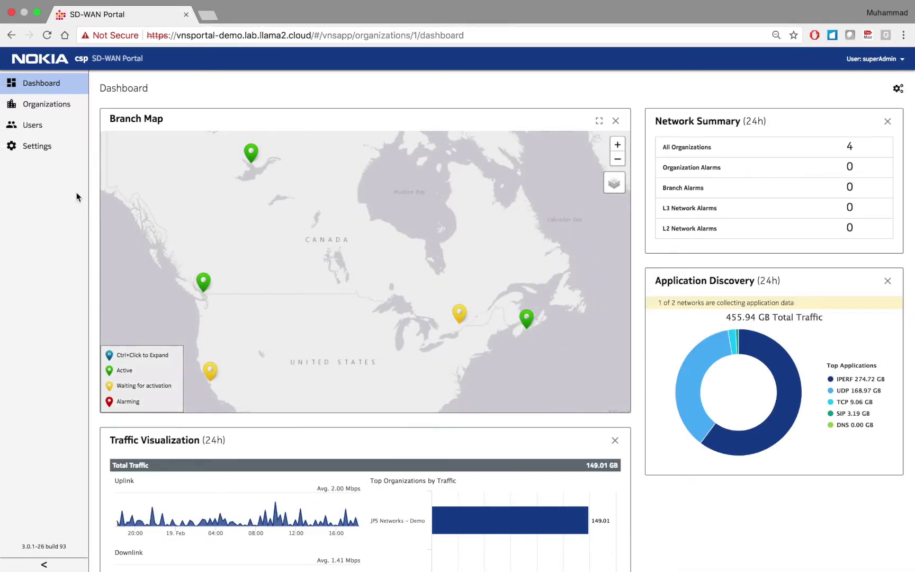
left_click(59, 106)
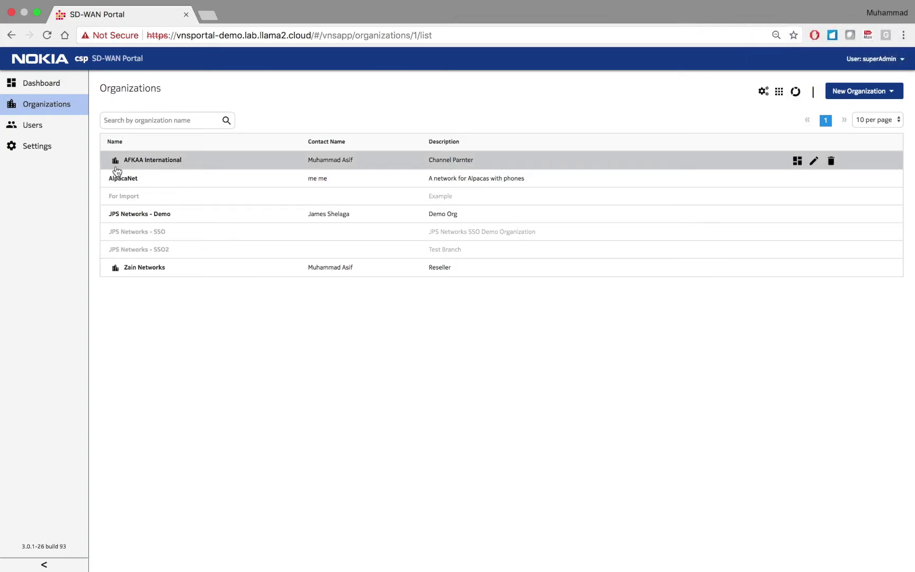
left_click(141, 268)
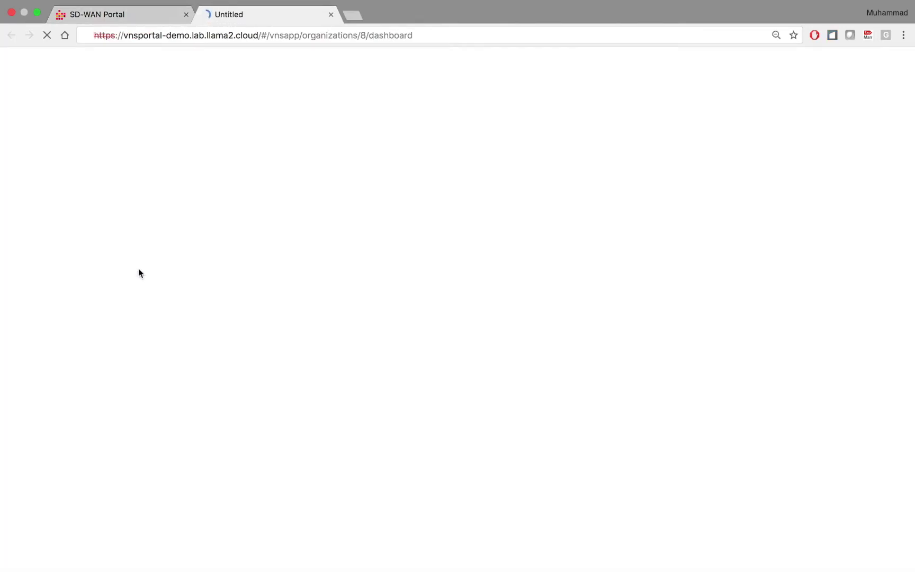
- In the Zain Networks tab, show its Organizations list with Standard Enterprise and start a new organization
left_click(116, 15)
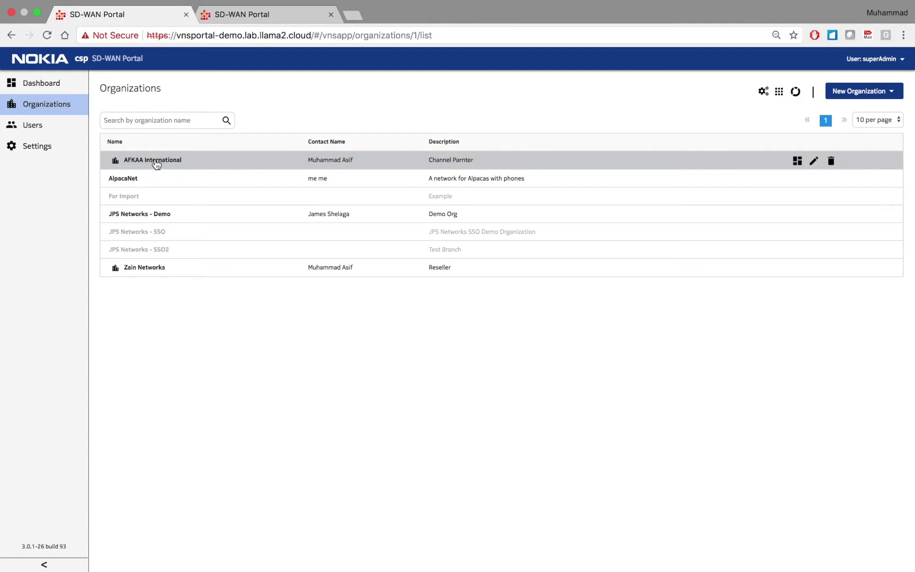
left_click(257, 19)
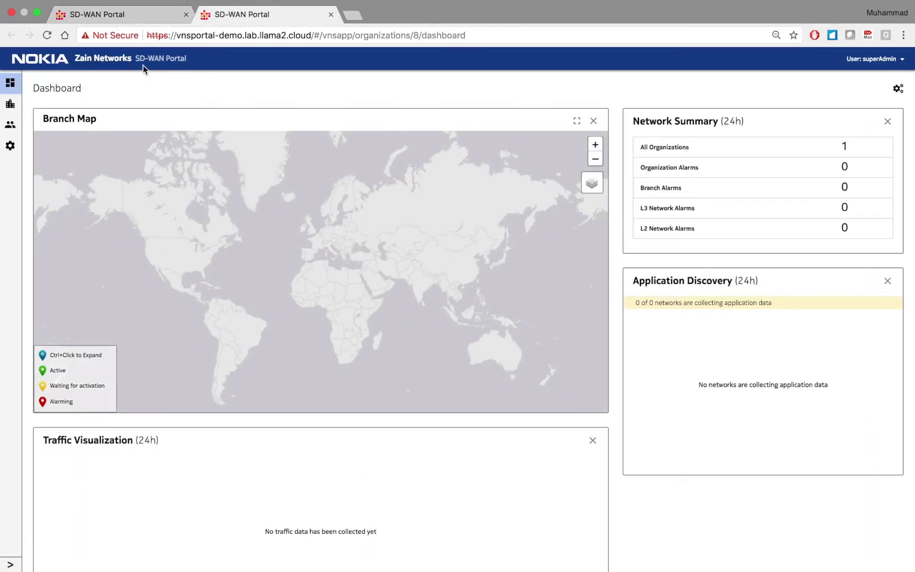
left_click(11, 565)
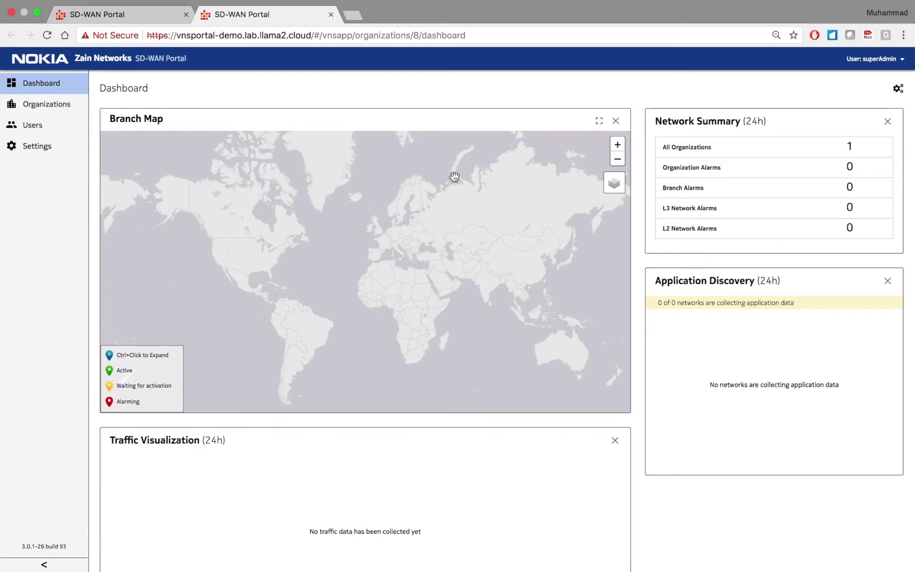
left_click(60, 109)
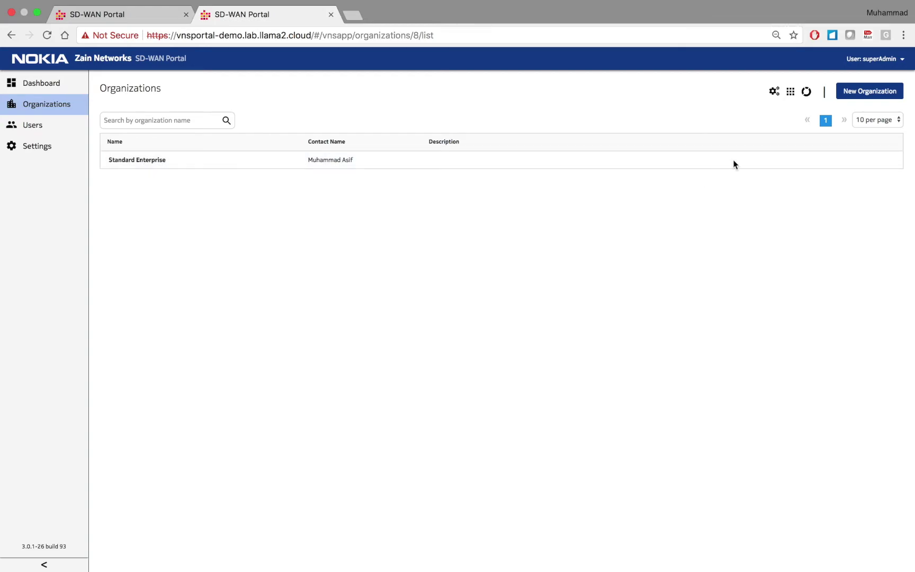
left_click(872, 92)
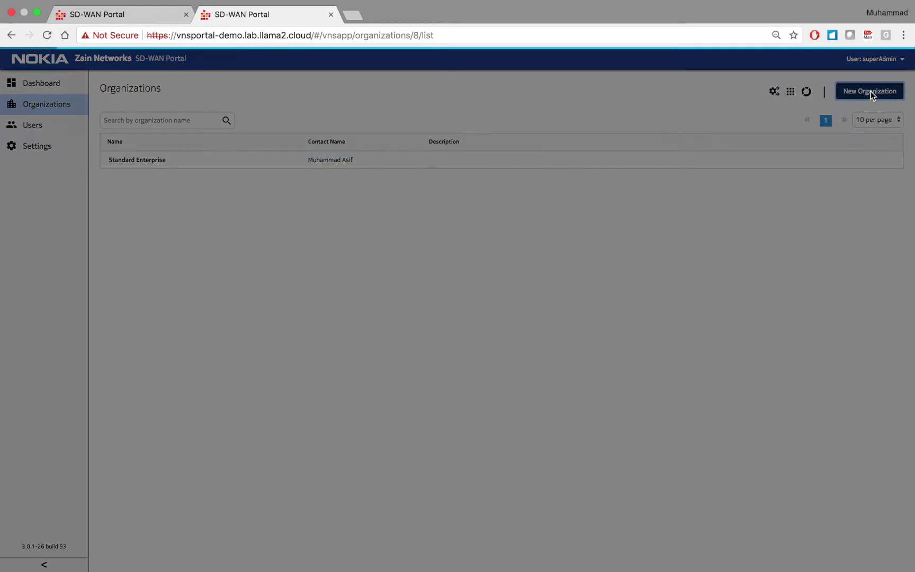
- Name the organization 'basic customer' and choose the Basic customer profile
left_click(352, 106)
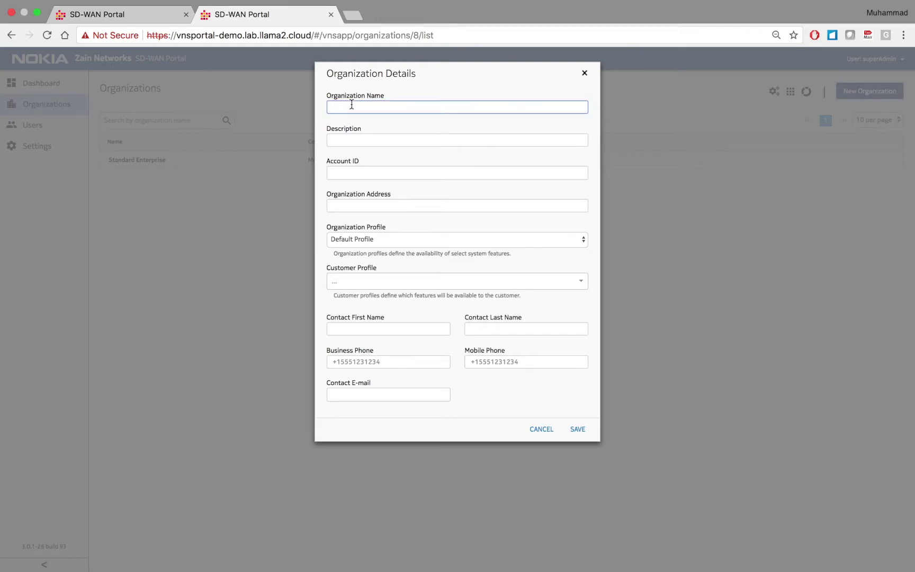
type("basic customer")
left_click(354, 278)
left_click(344, 300)
left_click(358, 140)
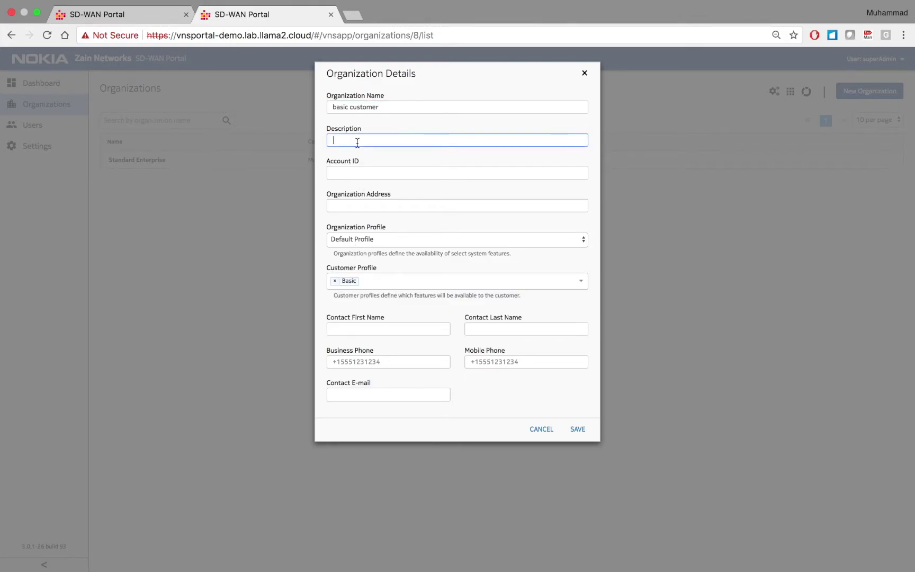
- Fill in the address, choose the Everything Enabled Automation organization profile, and enter the Local AS Number
left_click(352, 207)
type("6")
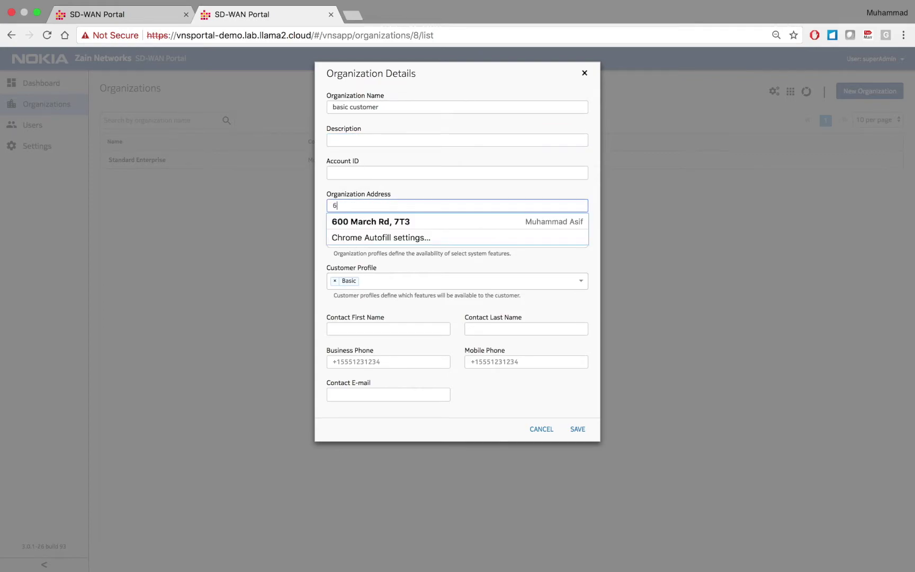
left_click(374, 221)
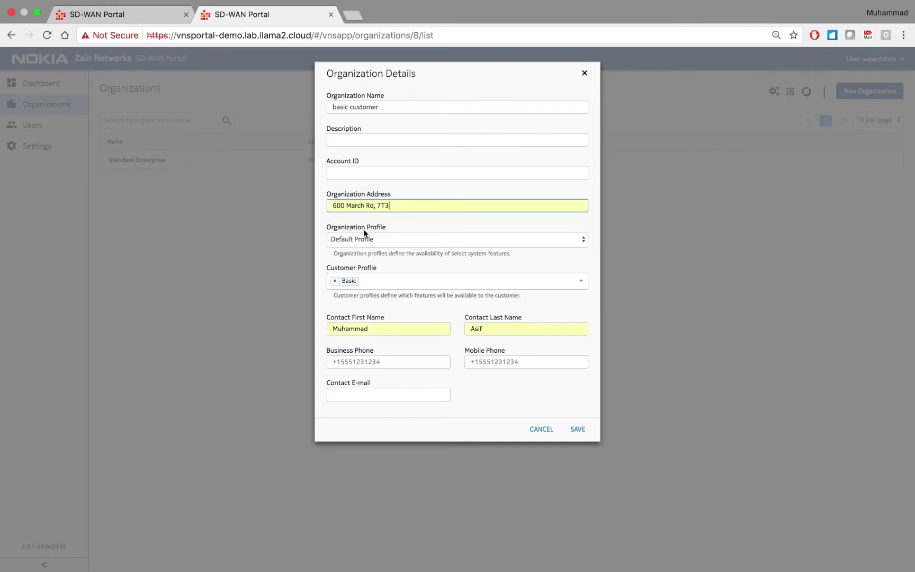
left_click(360, 238)
left_click(360, 247)
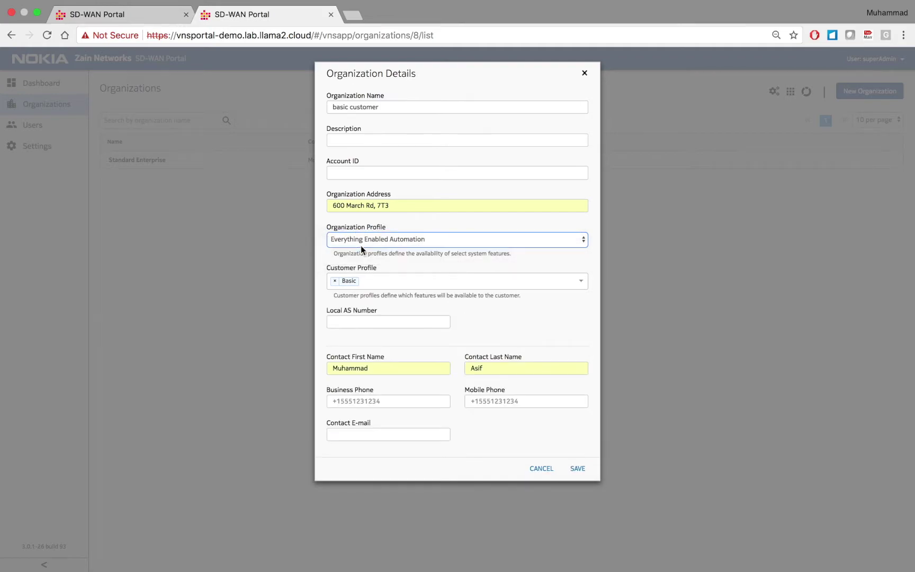
left_click(352, 320)
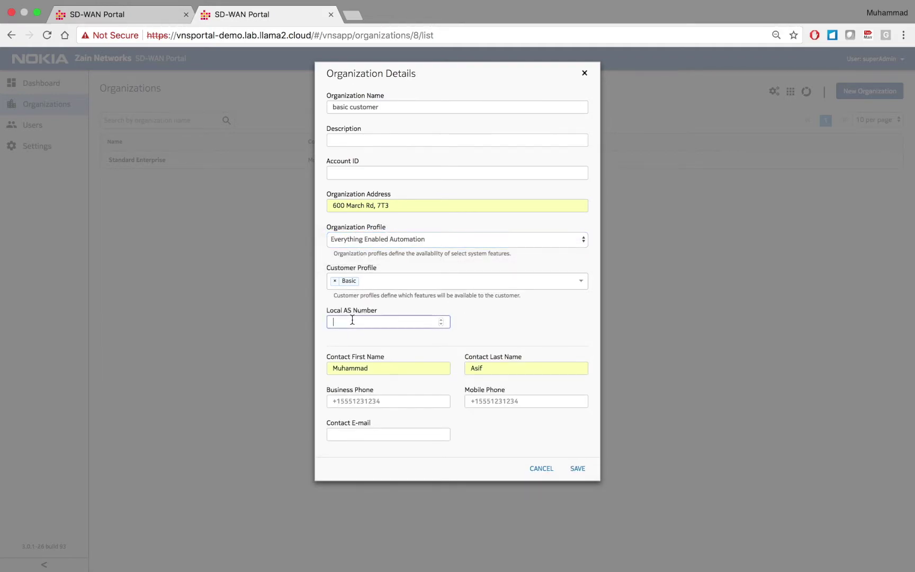
type("65232")
- Enter the business and mobile phone numbers and contact e-mail, then save the organization
left_click(408, 405)
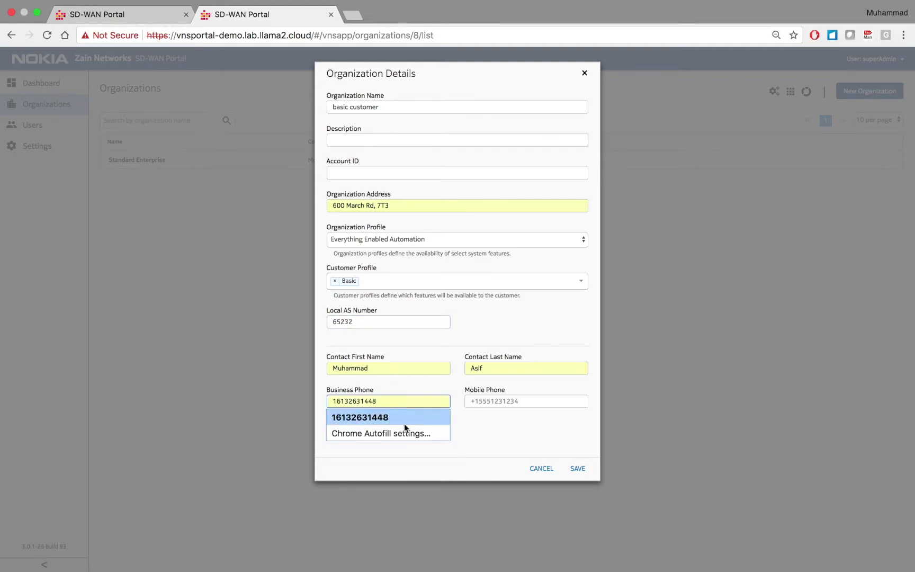
left_click(404, 418)
left_click(527, 401)
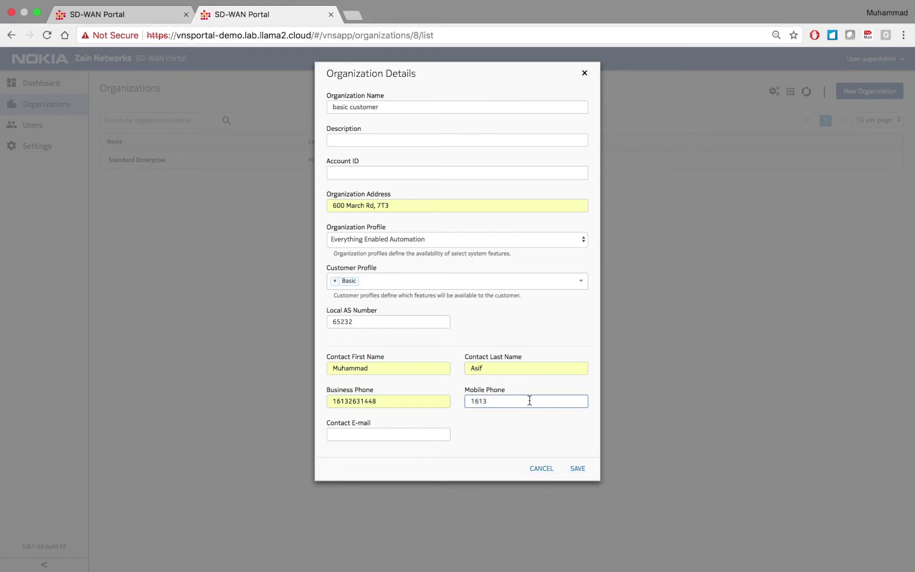
left_click(418, 435)
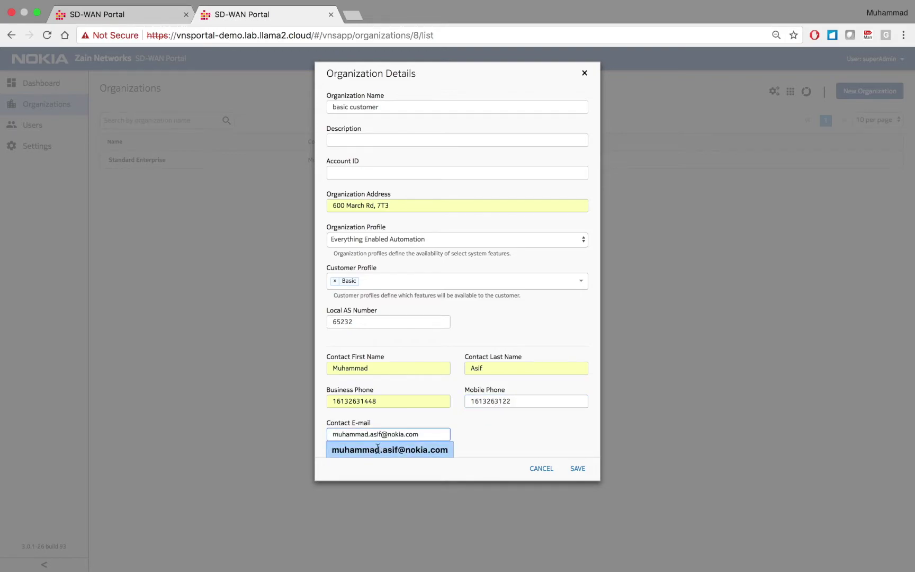
left_click(377, 450)
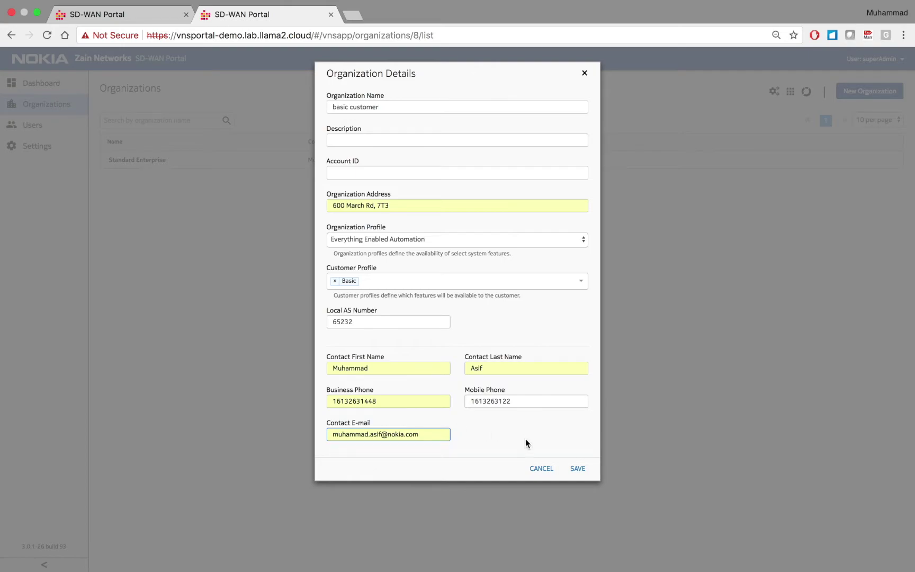
left_click(577, 469)
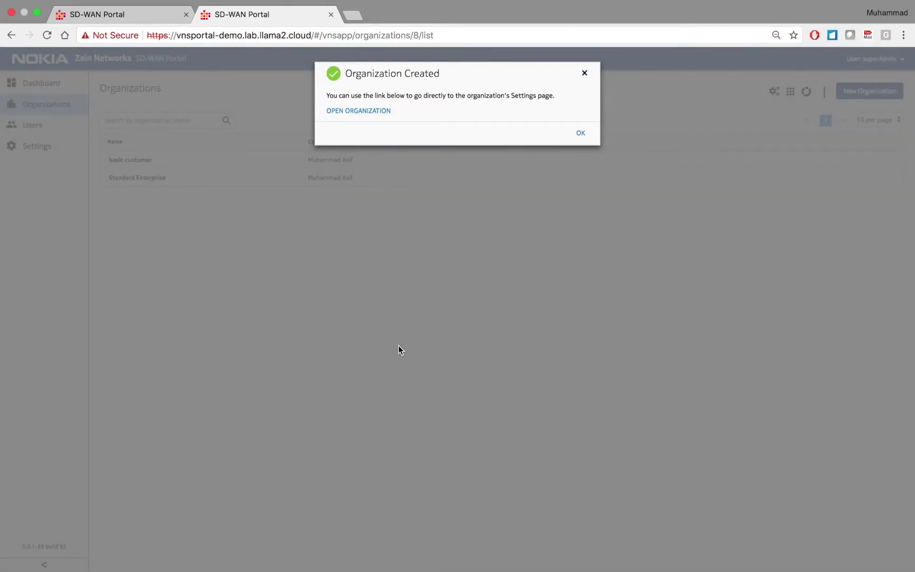
- Dismiss the confirmation, close the Zain Networks tab, and switch to the other browser's sign-in page
left_click(583, 133)
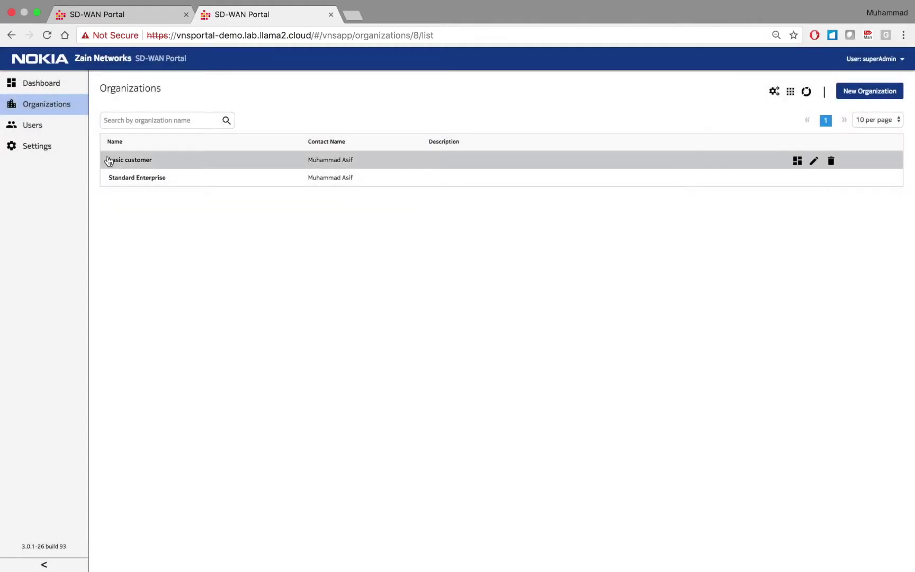
left_click(123, 14)
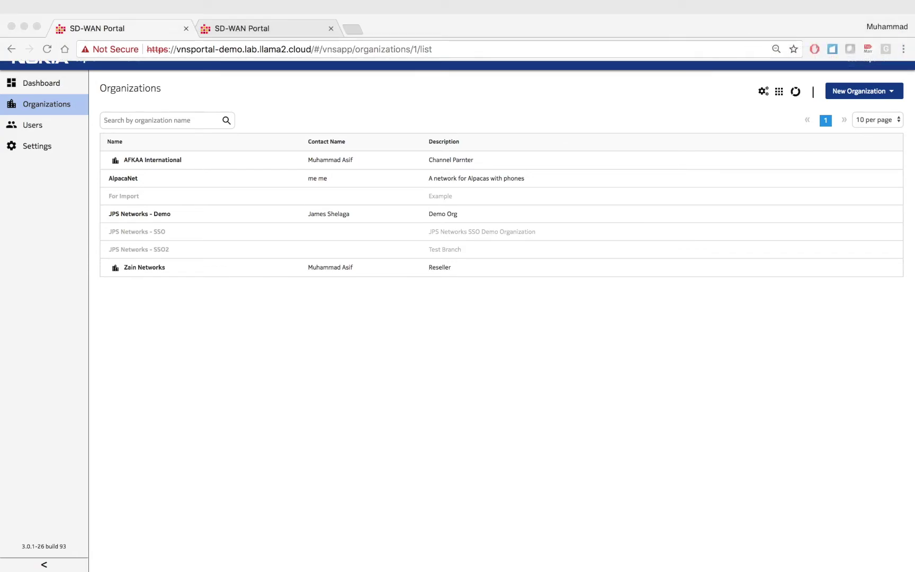
left_click(733, 366)
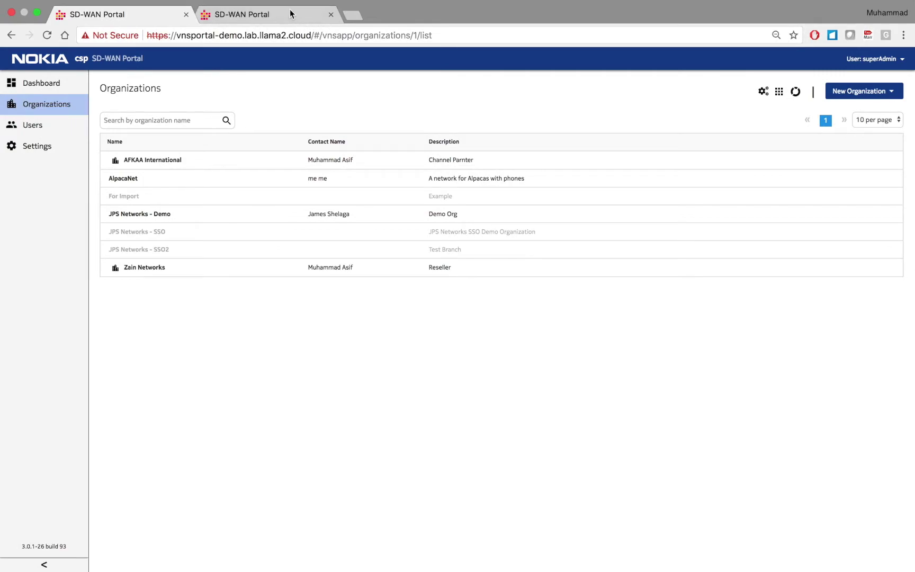
left_click(287, 11)
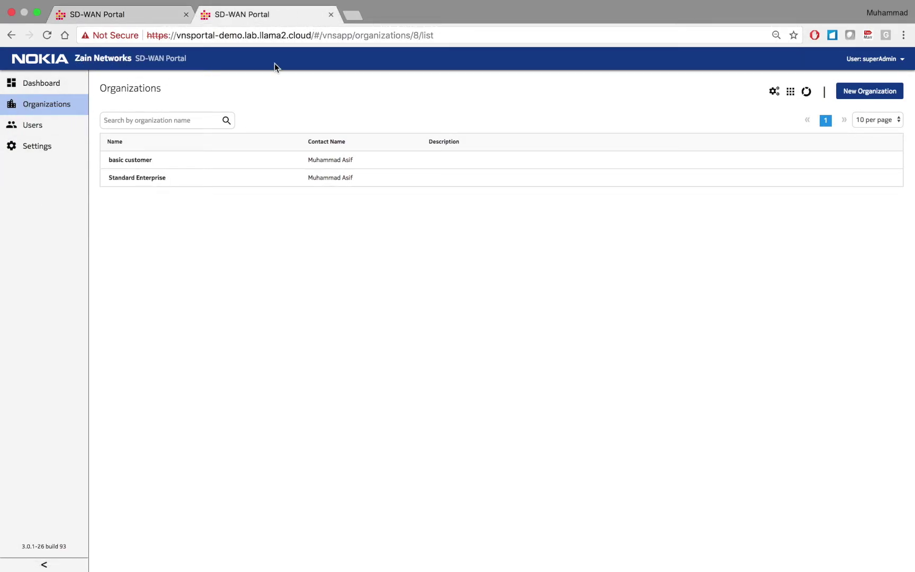
left_click(331, 15)
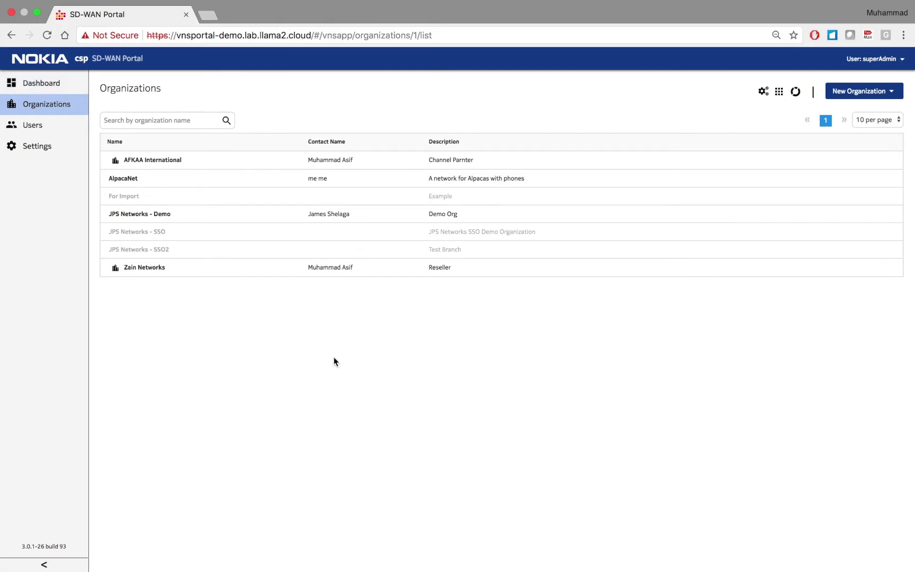
key("ctrl+Right")
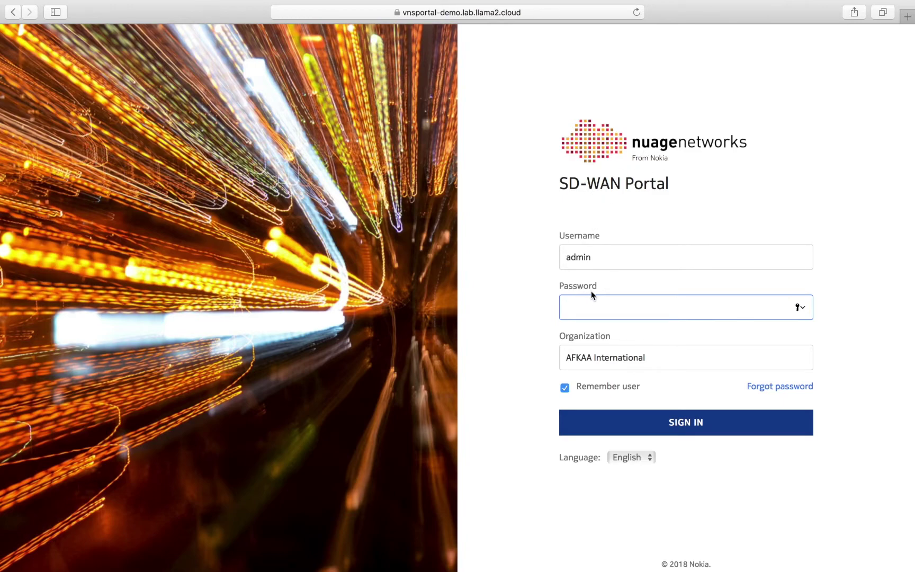
- Sign in with organization Zain Networks and the administrator's password
left_click_drag(647, 357, 538, 357)
type("Z")
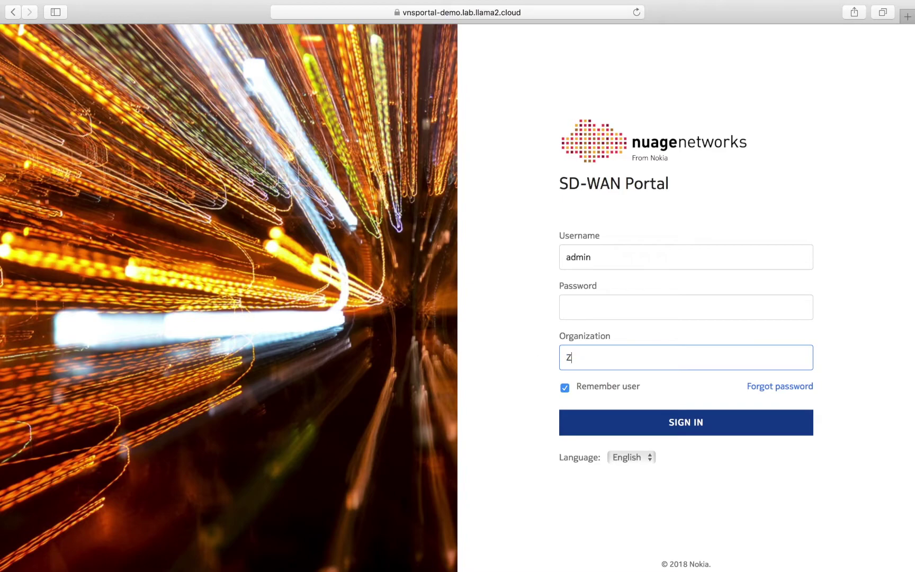
type("ain Networks")
left_click(584, 312)
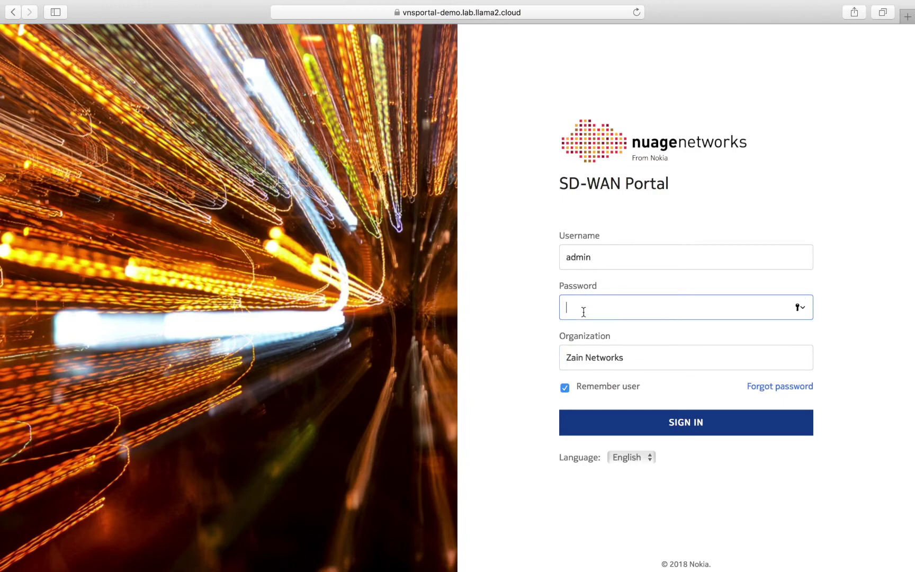
type("123456")
key("BackSpace")
key("BackSpace")
key("BackSpace")
key("BackSpace")
key("BackSpace")
key("BackSpace")
type("12345678")
left_click(690, 427)
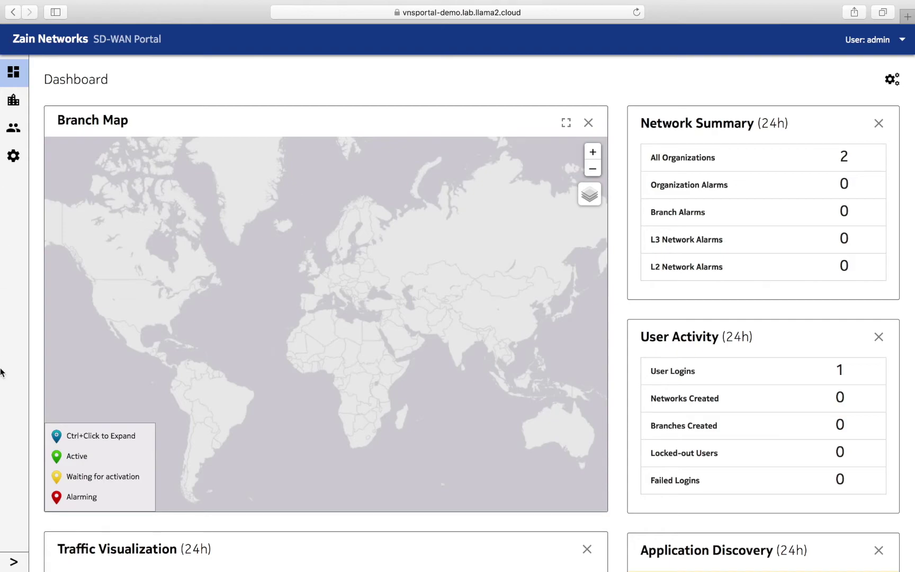
- Open Standard Enterprise from Zain Networks' Organizations list, then return to the list
left_click(14, 562)
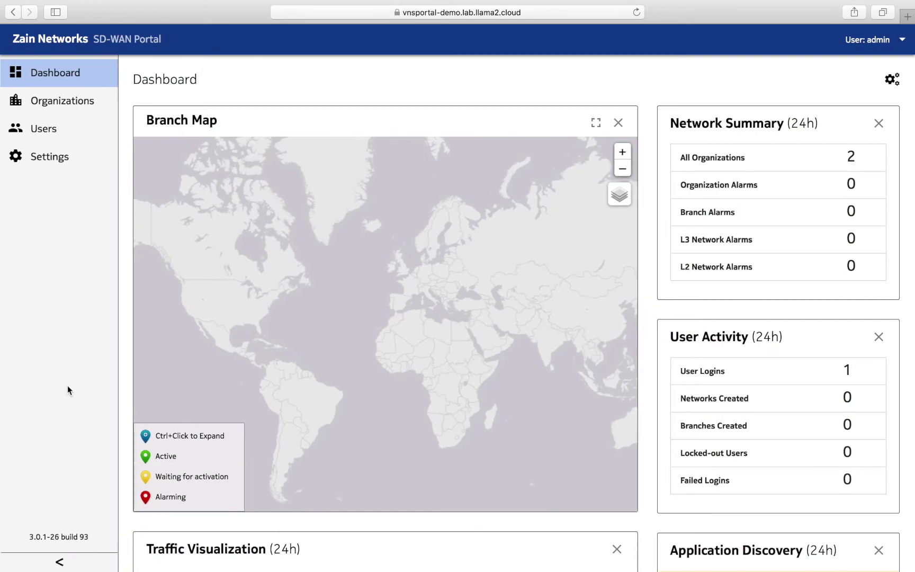
left_click(89, 102)
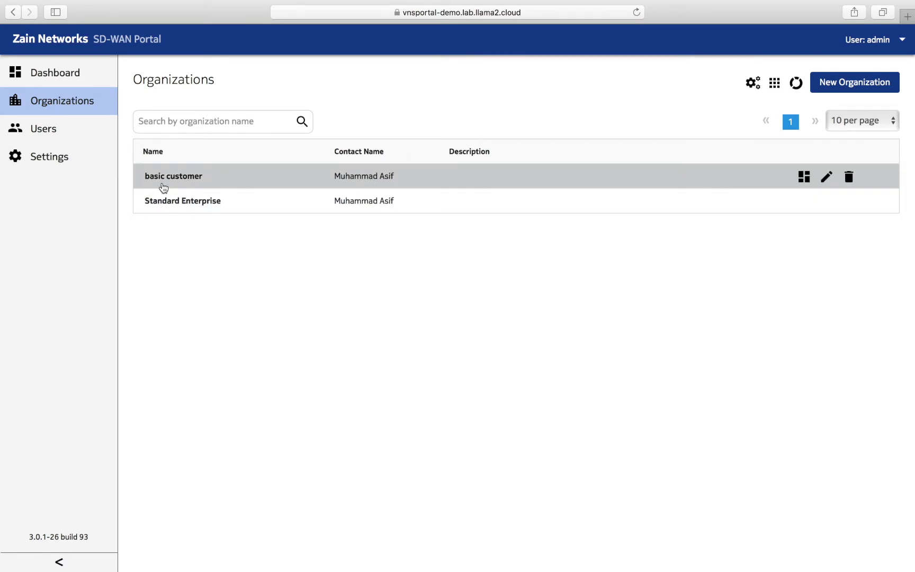
left_click(176, 203)
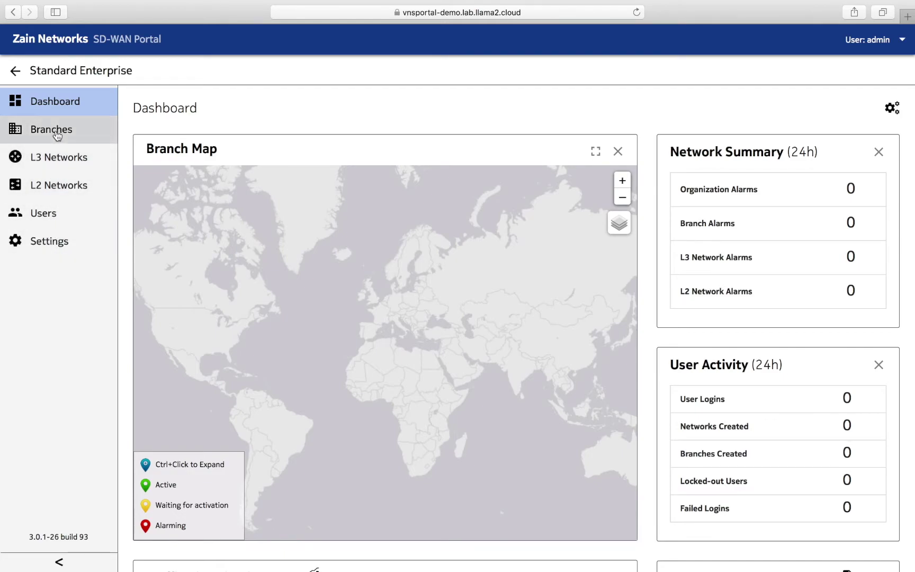
left_click(15, 71)
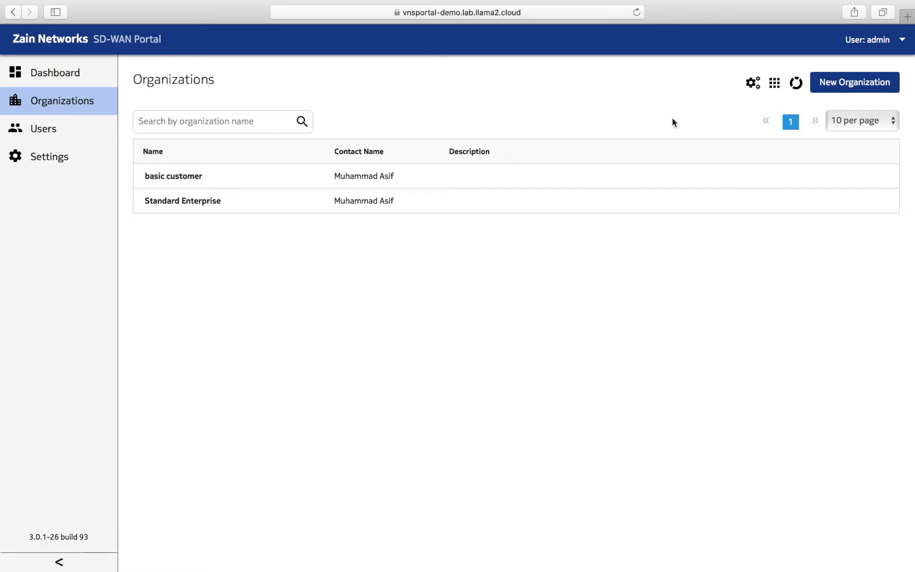
- Open the basic customer organization, return to the list, and log out from the User menu
left_click(339, 183)
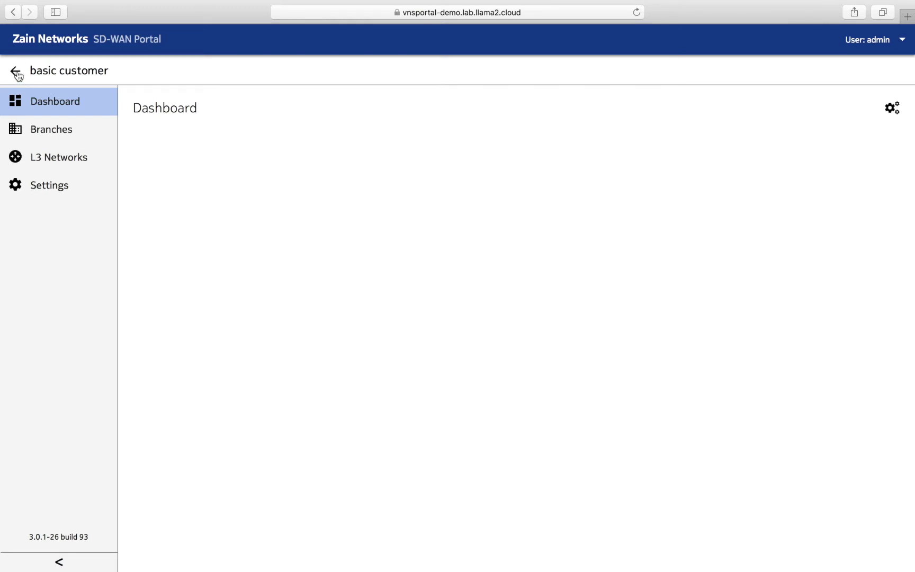
left_click(16, 73)
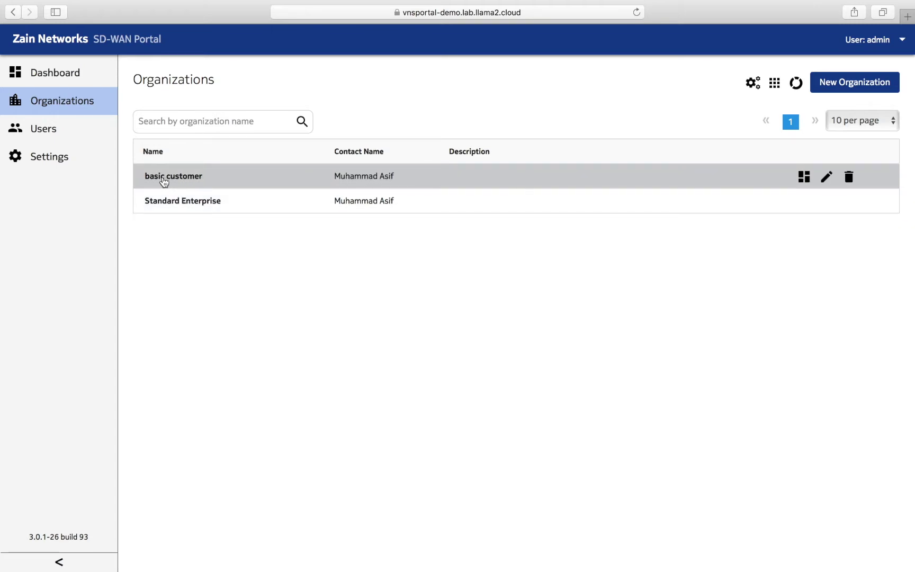
left_click(885, 41)
left_click(811, 159)
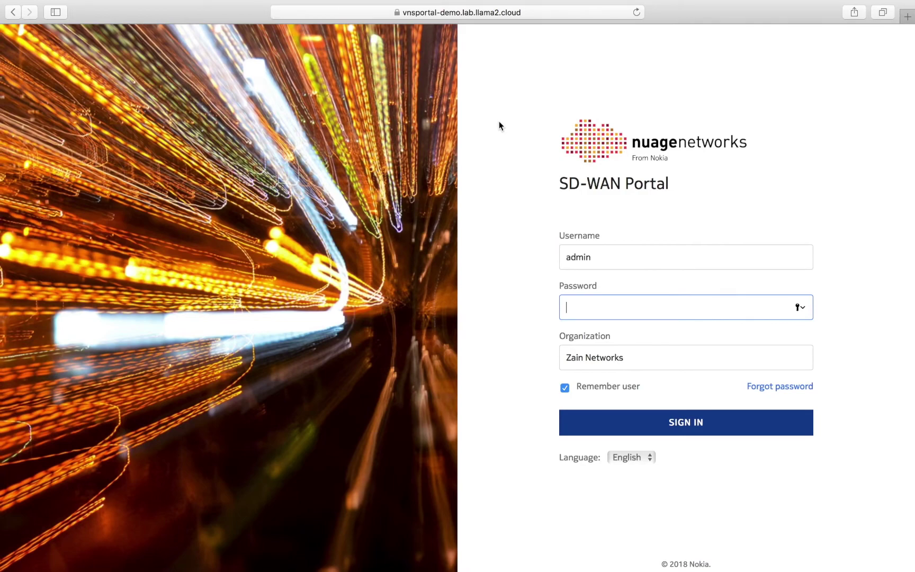
- In the superAdmin window's Organizations list, start a new Reseller Organization
key("ctrl+Left")
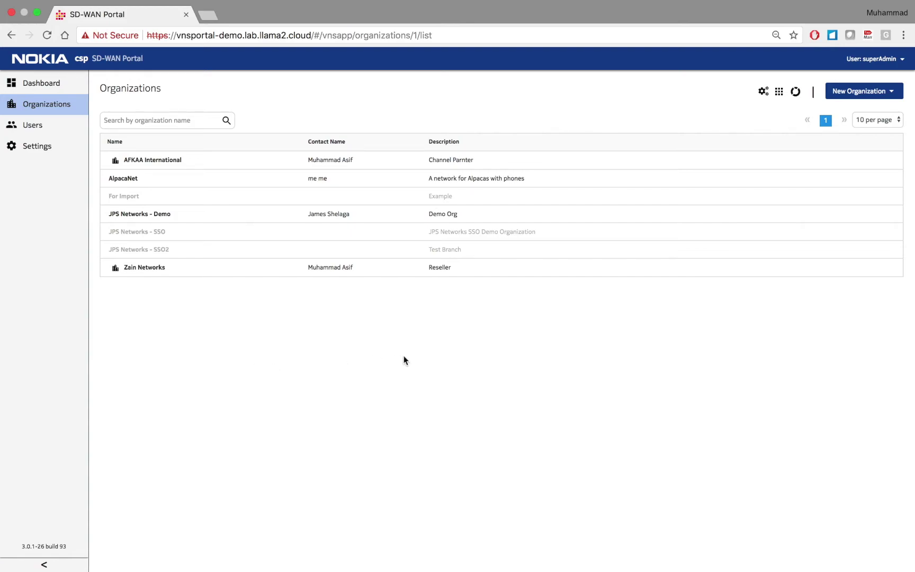
left_click(895, 94)
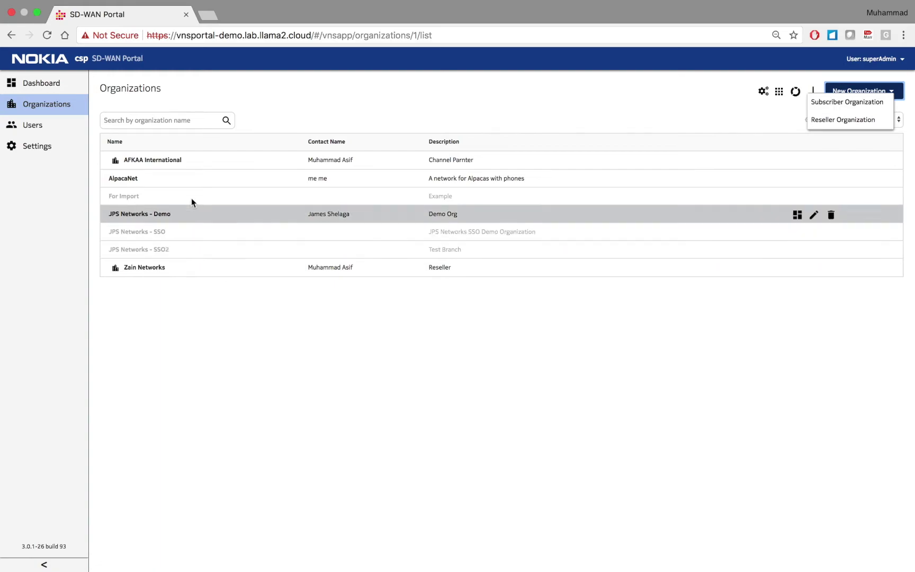
left_click(846, 122)
- Enter name Zed Networks, address Dubai, UAE, and the Everything Enabled Automation organization profile
left_click(353, 108)
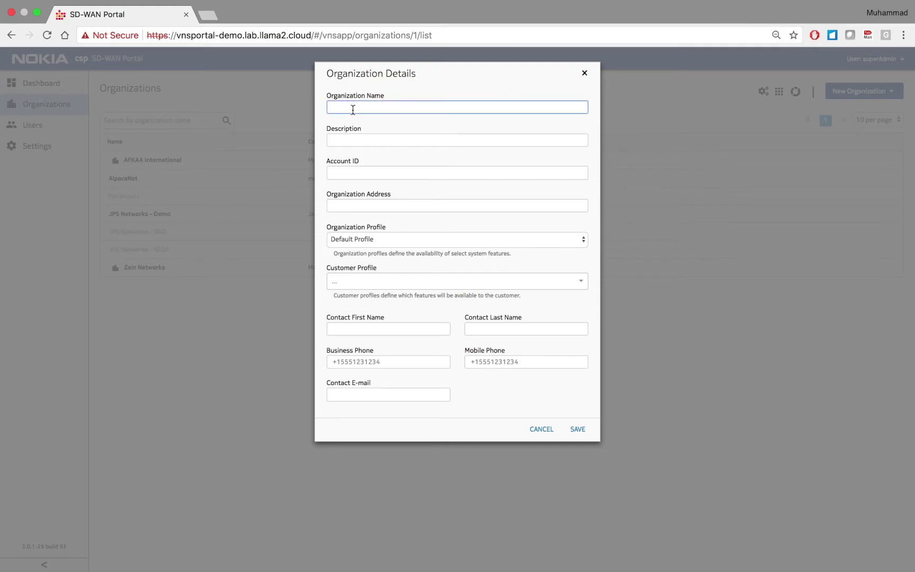
type("Zee")
key("BackSpace")
key("BackSpace")
key("BackSpace")
type("Zed Networks")
left_click(361, 210)
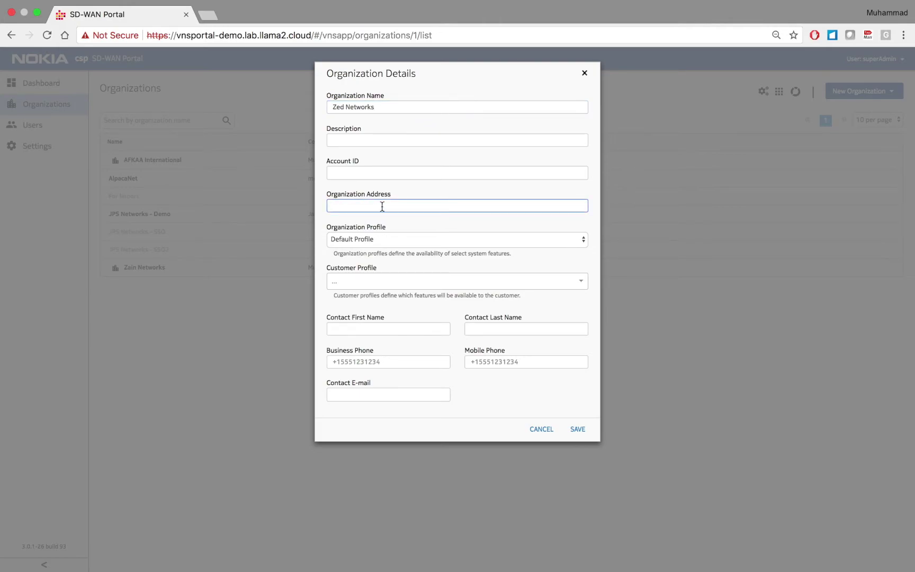
type("Dubai, UYAE")
left_click(404, 239)
left_click(401, 248)
left_click(384, 281)
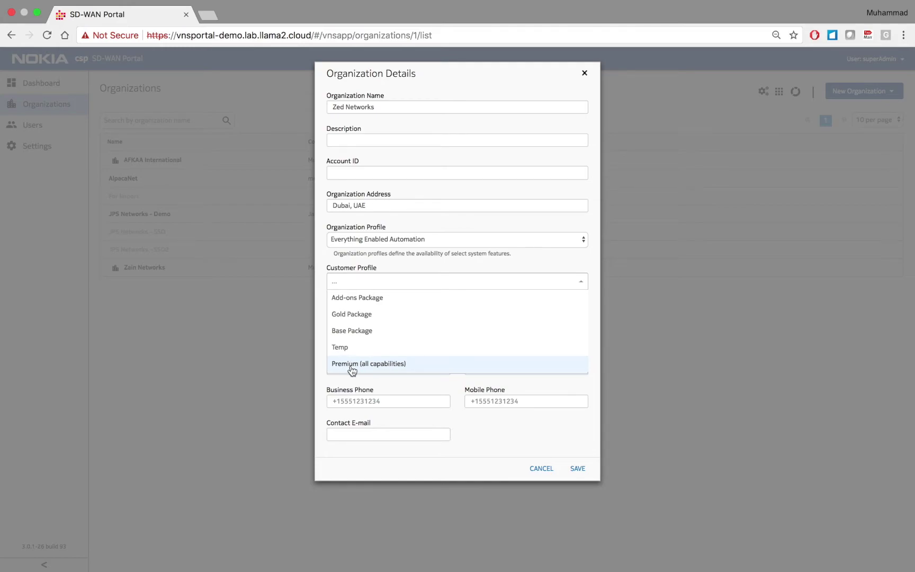
- Choose the Gold Package customer profile and set the local AS number to 65212
left_click(353, 319)
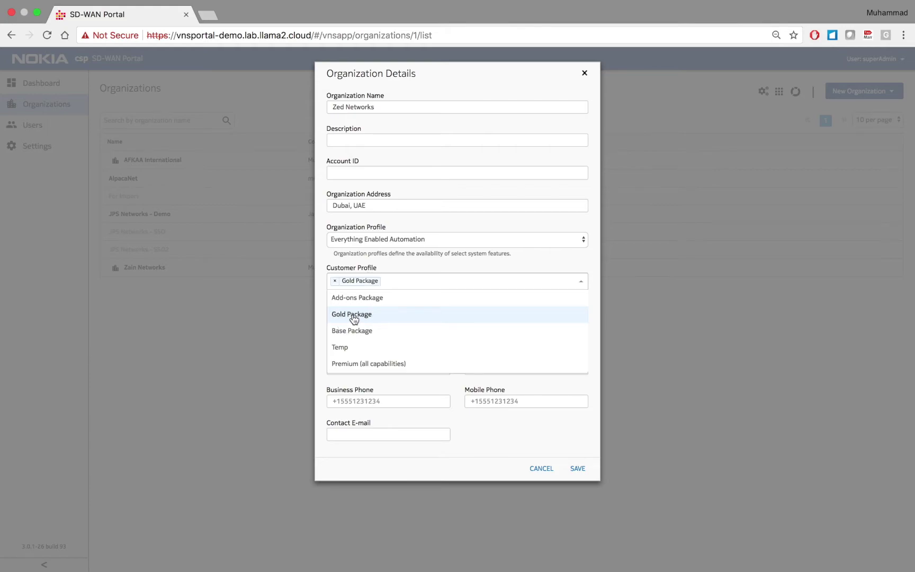
left_click(323, 312)
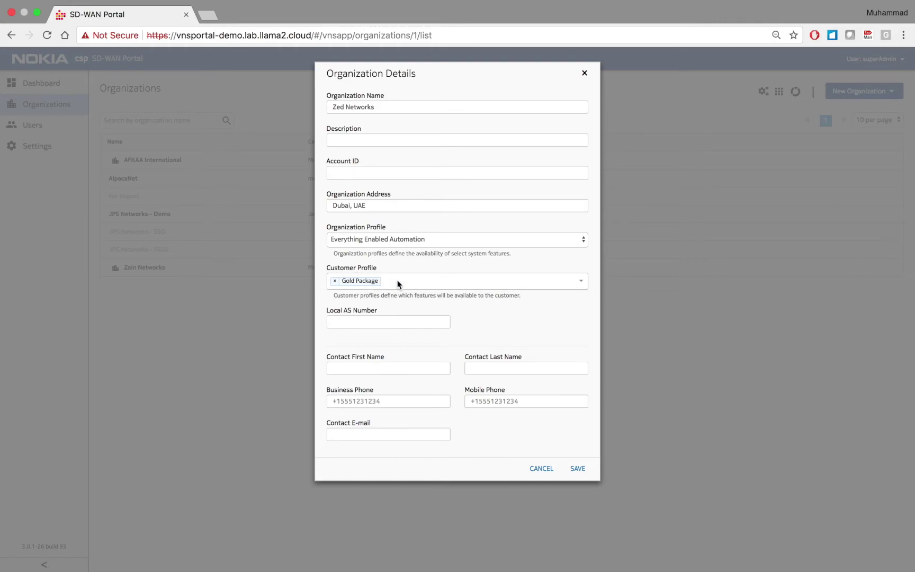
left_click(364, 322)
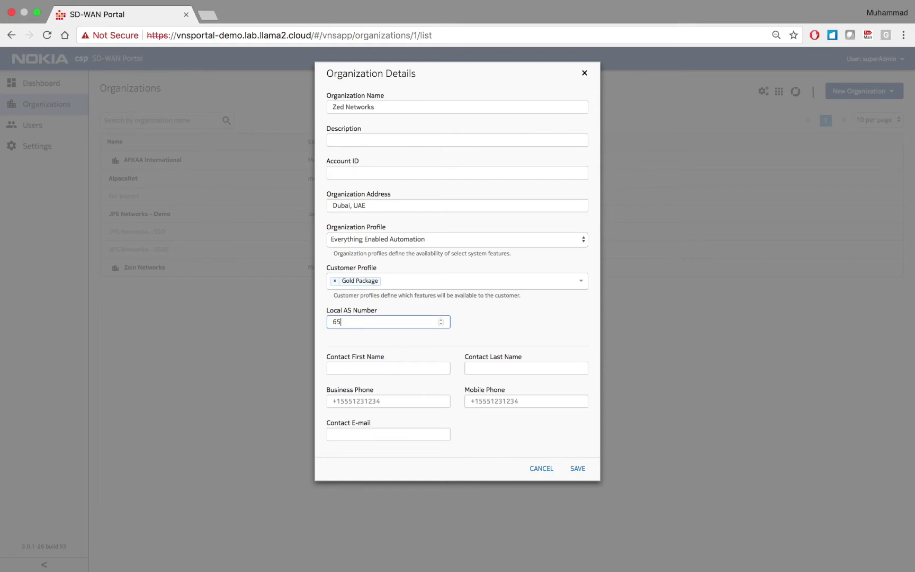
left_click(379, 365)
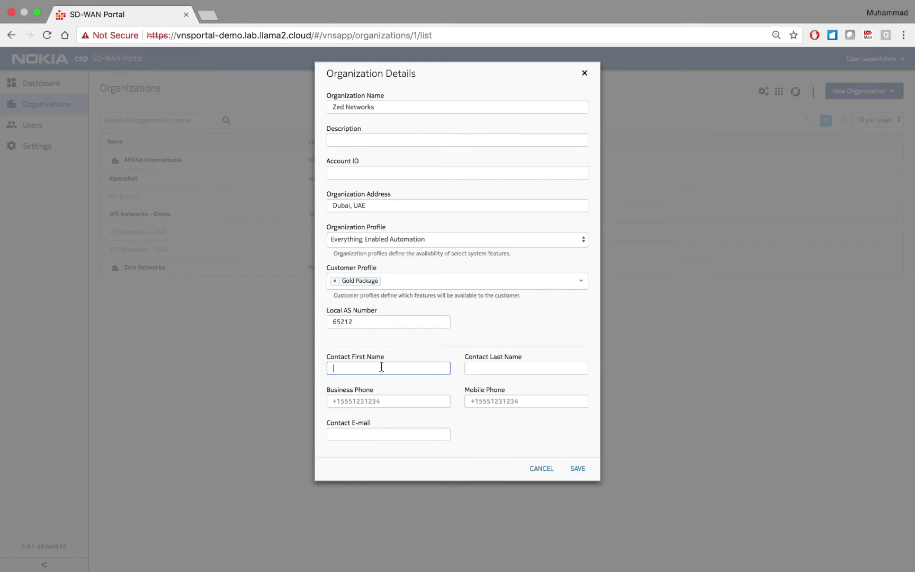
- Fill in the contact's name, mobile number and e-mail, then save Zed Networks
type("muh")
left_click(406, 386)
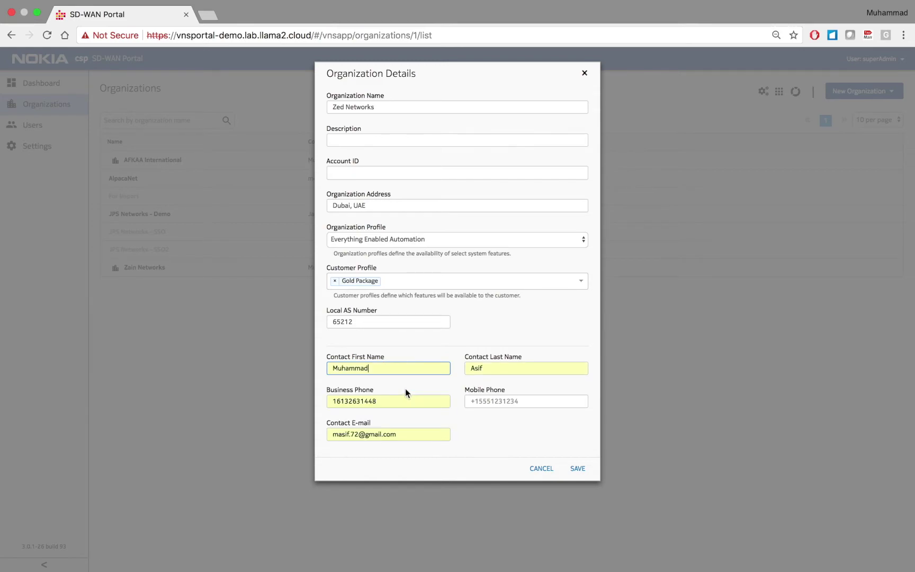
left_click(471, 401)
type("16132631")
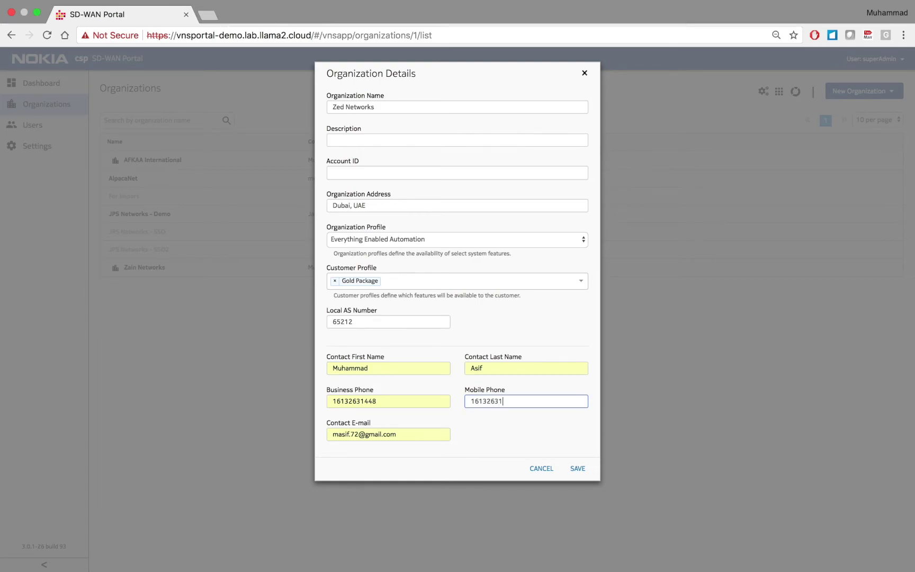
left_click_drag(405, 435, 291, 433)
type("muha")
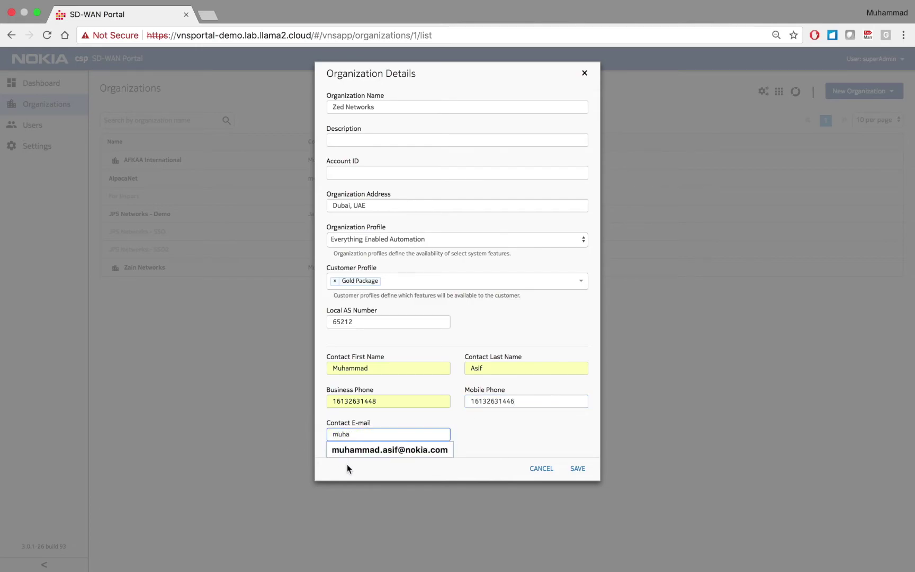
left_click(360, 452)
left_click(581, 469)
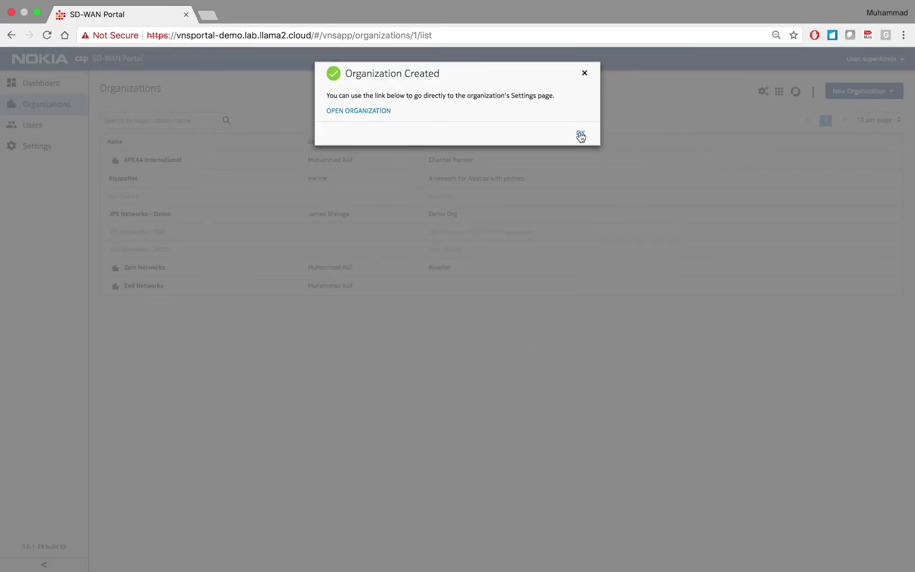
- Dismiss the Organization Created message, open Zed Networks in a new tab, and return to the list
left_click(581, 135)
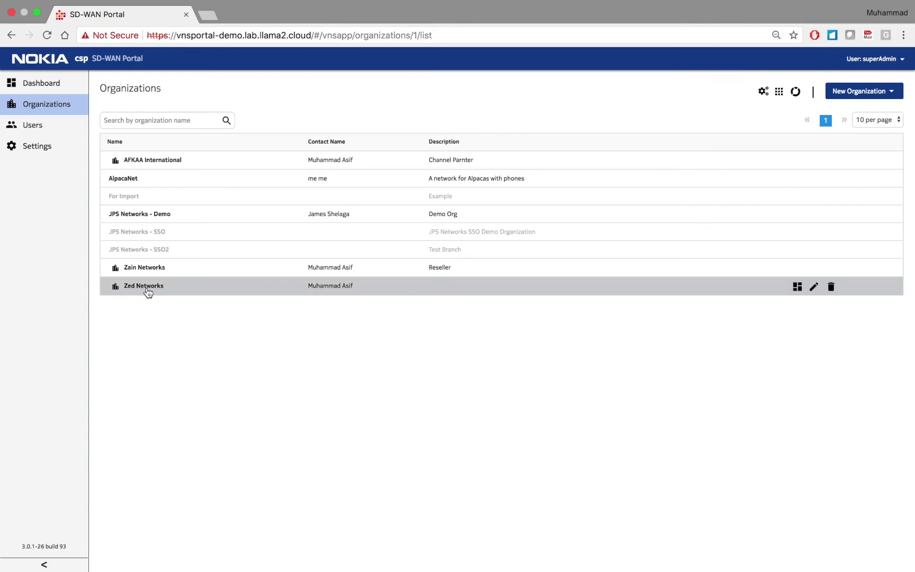
left_click(146, 289)
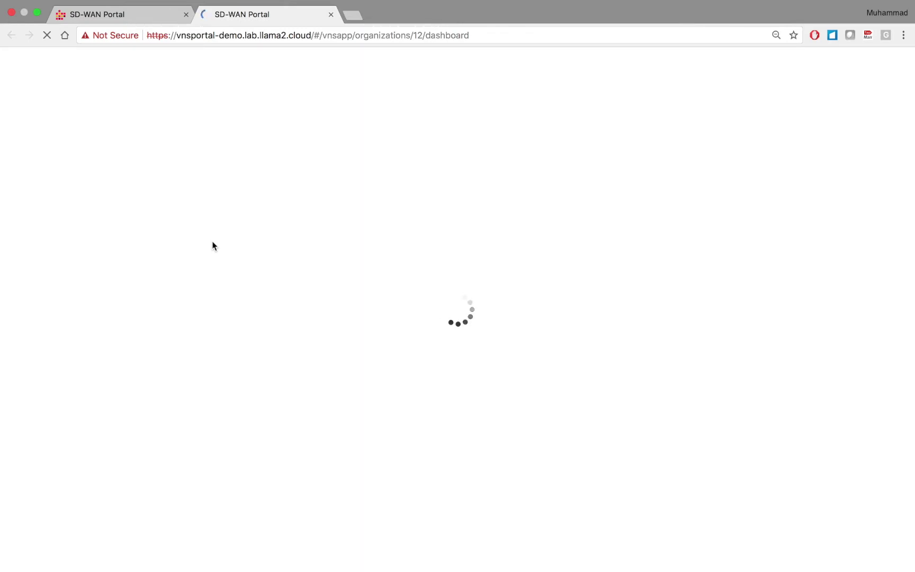
left_click(143, 15)
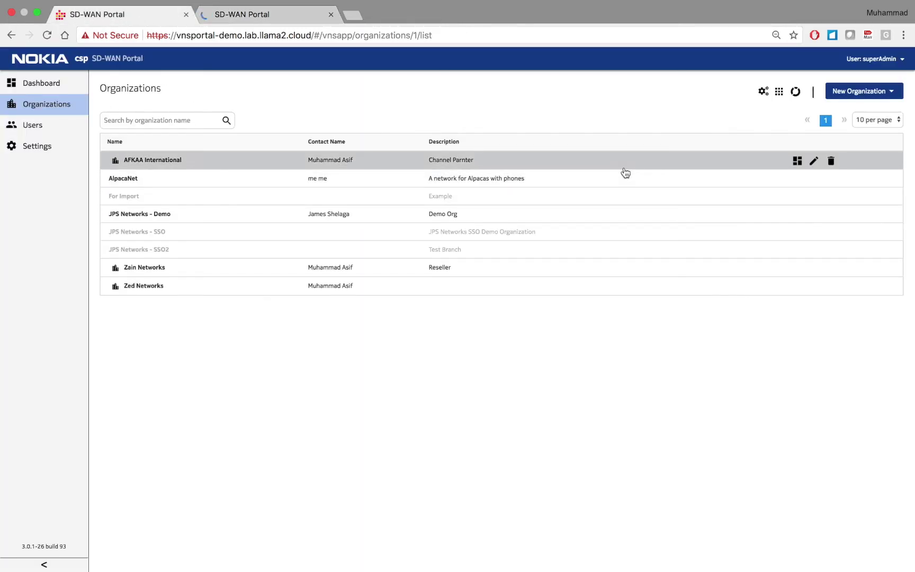
- In the Customer Profile Manager, compare the Gold and Premium capabilities, then collapse both
left_click(780, 94)
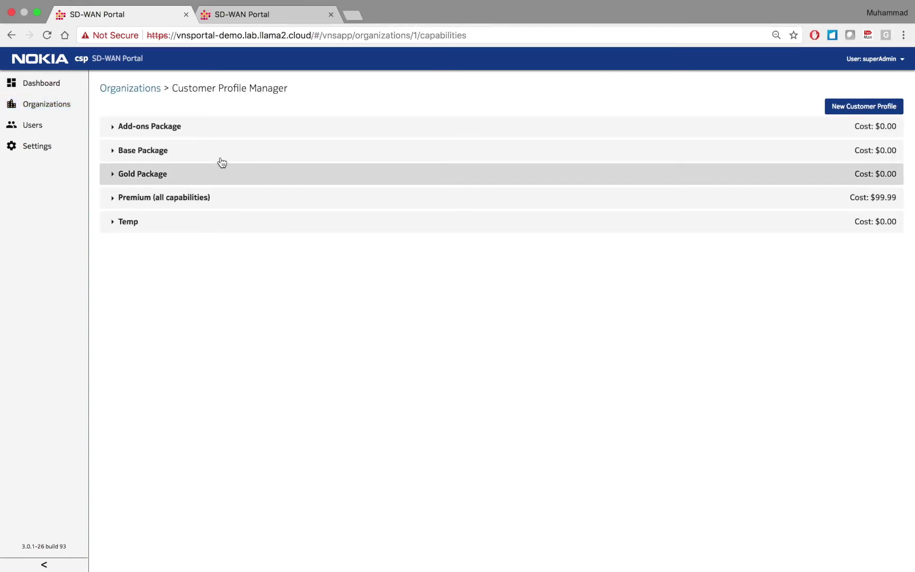
left_click(183, 179)
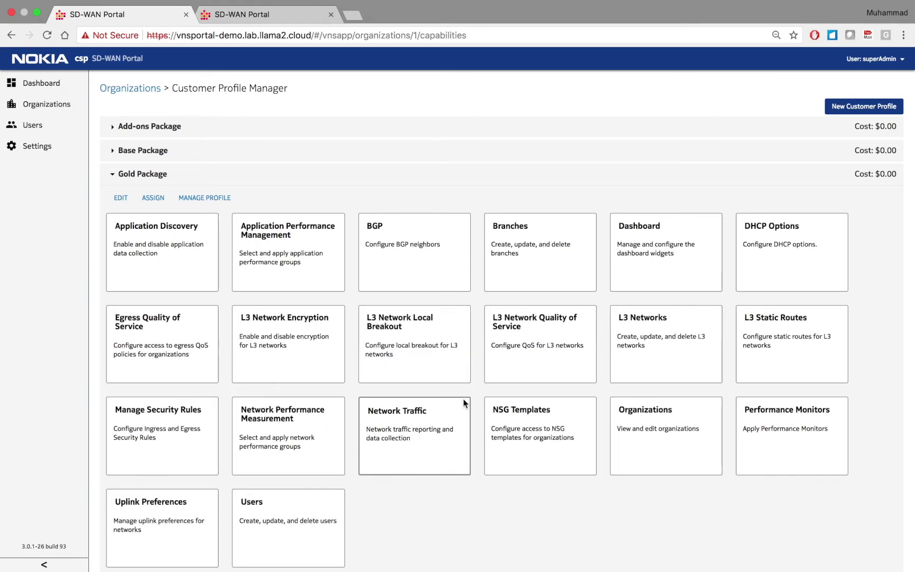
left_click(133, 182)
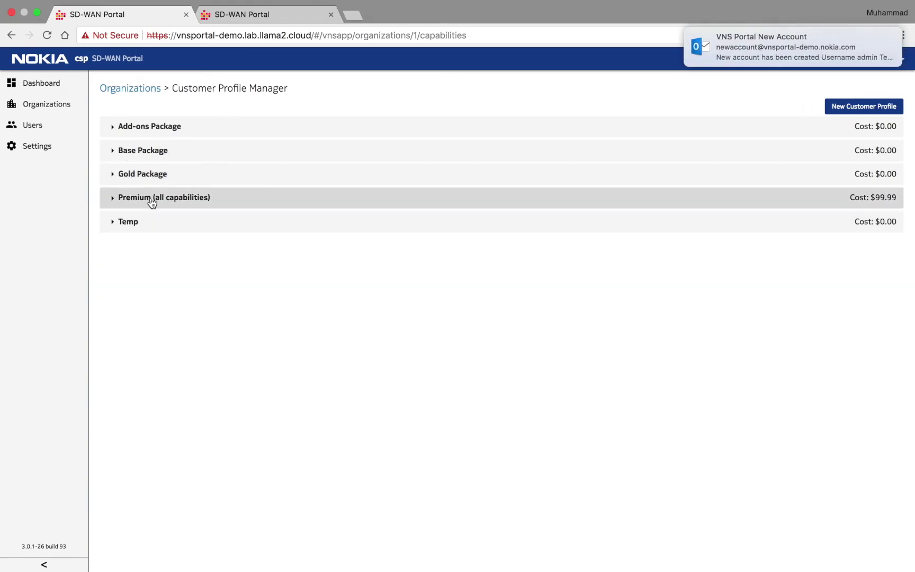
left_click(151, 200)
scroll(370, 374, "down", 2)
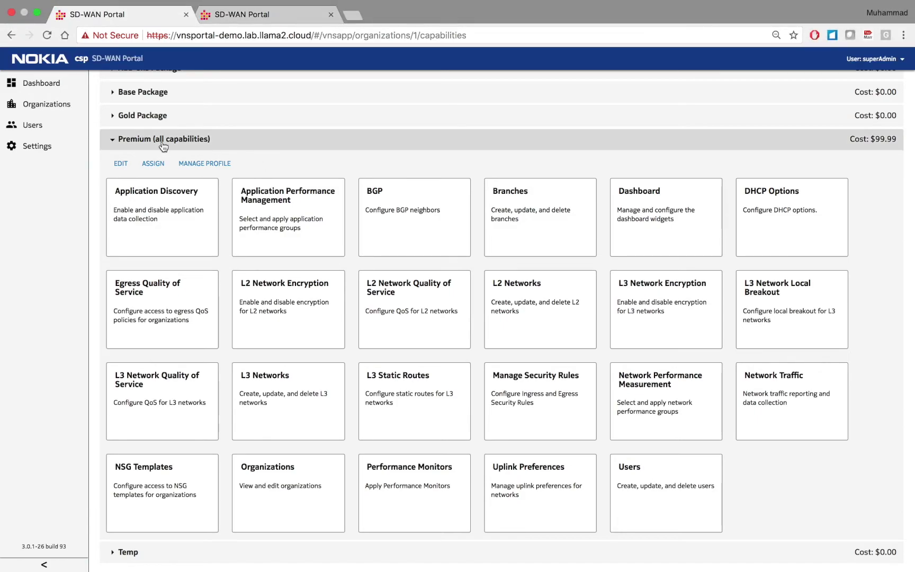
left_click(162, 142)
left_click(144, 174)
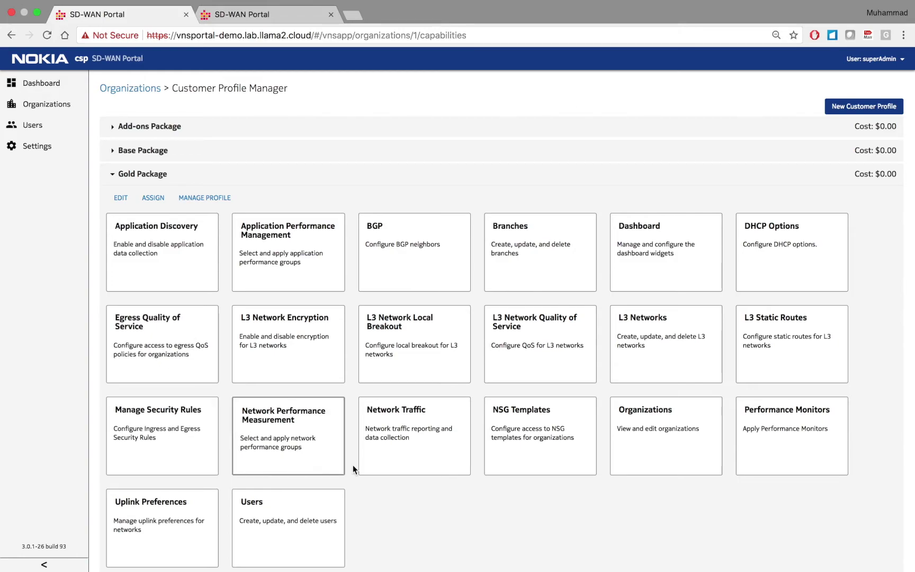
left_click(160, 176)
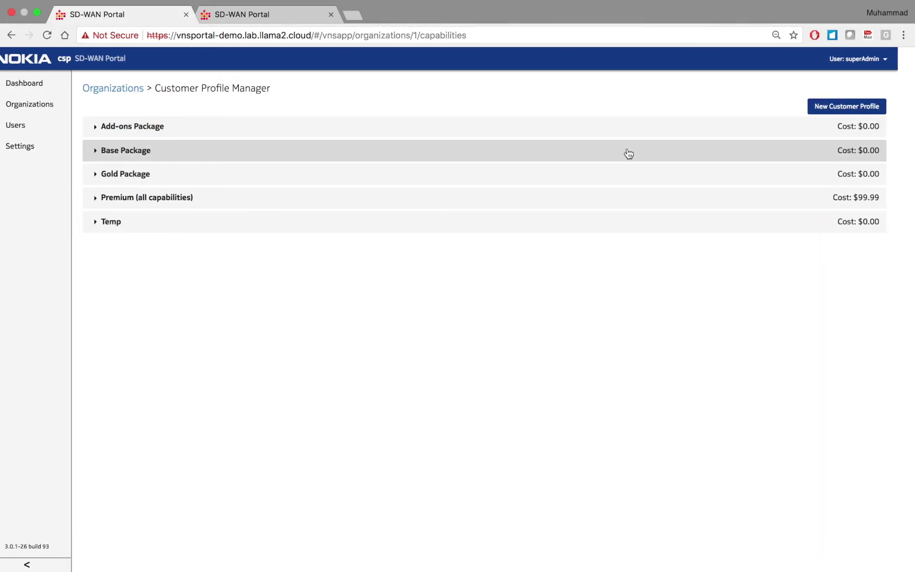
key("ctrl+Right")
- Fill the admin username on the SD-WAN sign-in page, then switch to the presentation
left_click(609, 255)
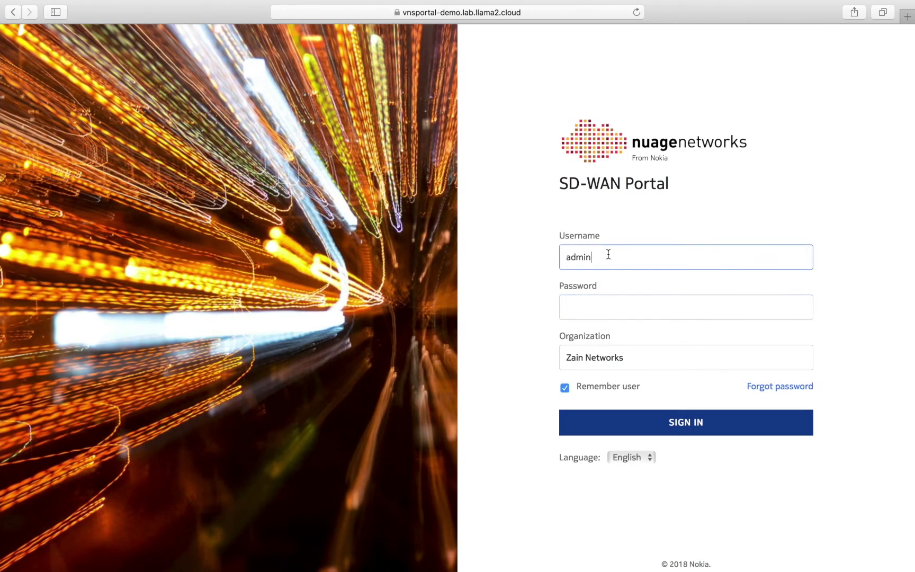
left_click(593, 311)
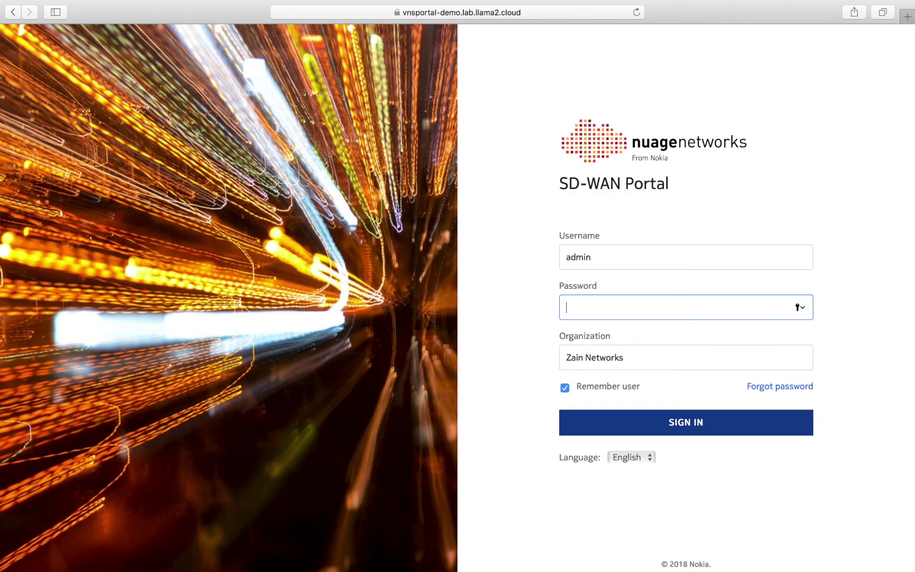
key("super+Tab")
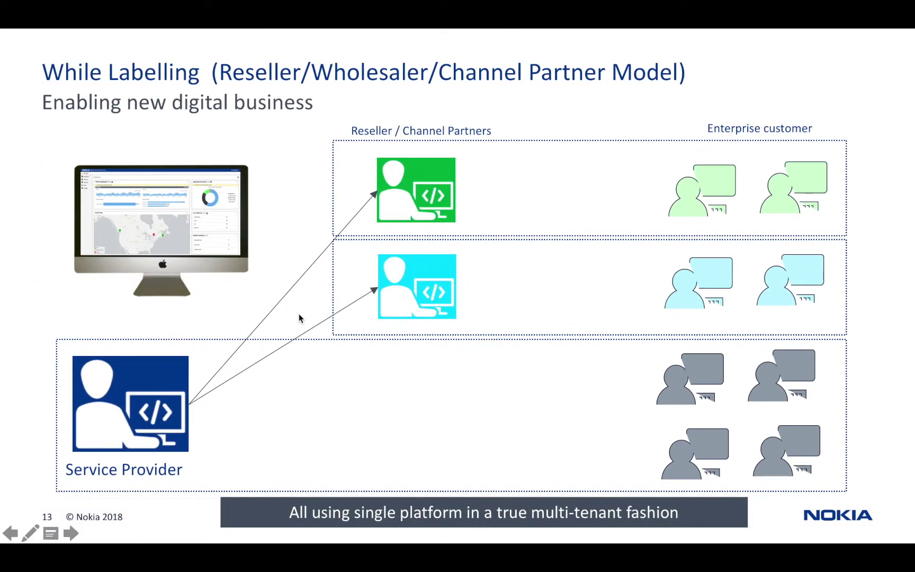
- Advance through the final slides and end the PowerPoint slideshow
left_click(240, 376)
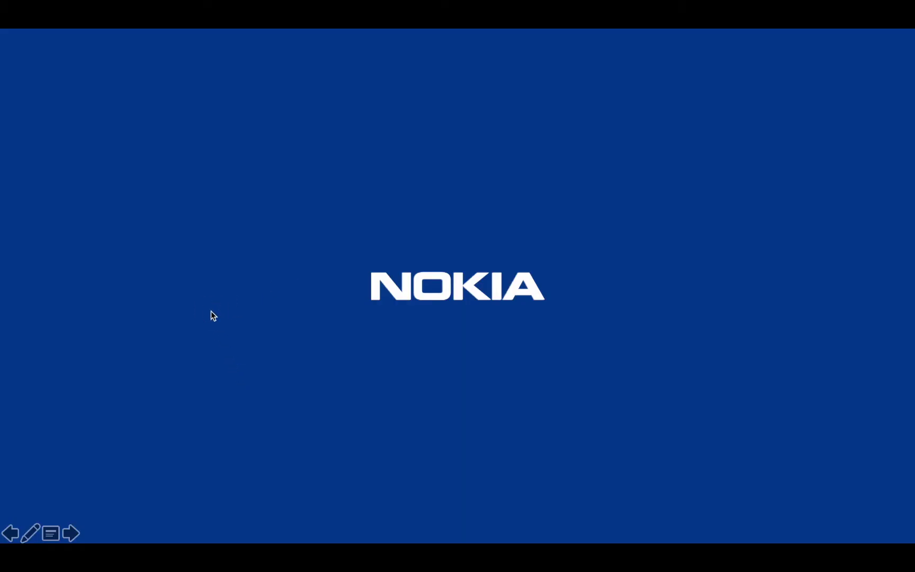
left_click(211, 311)
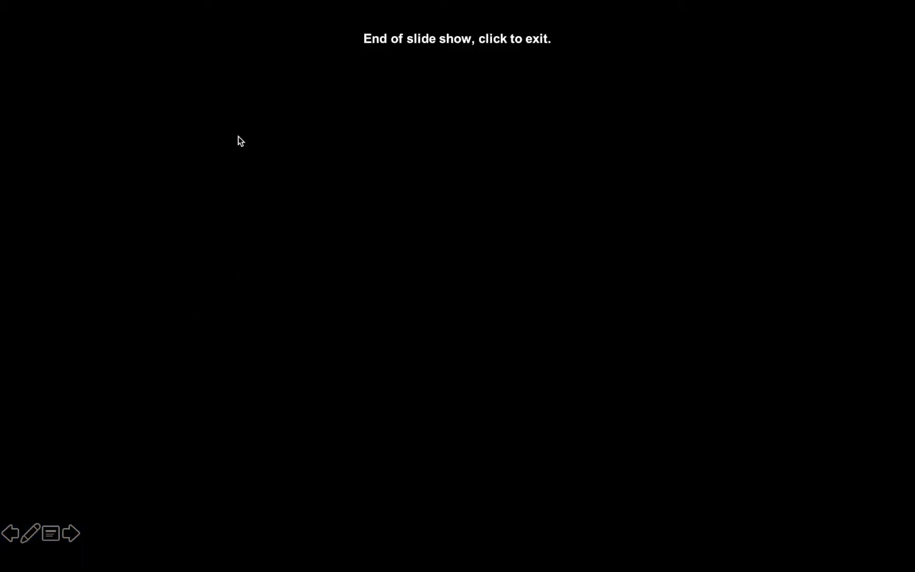
key("Escape")
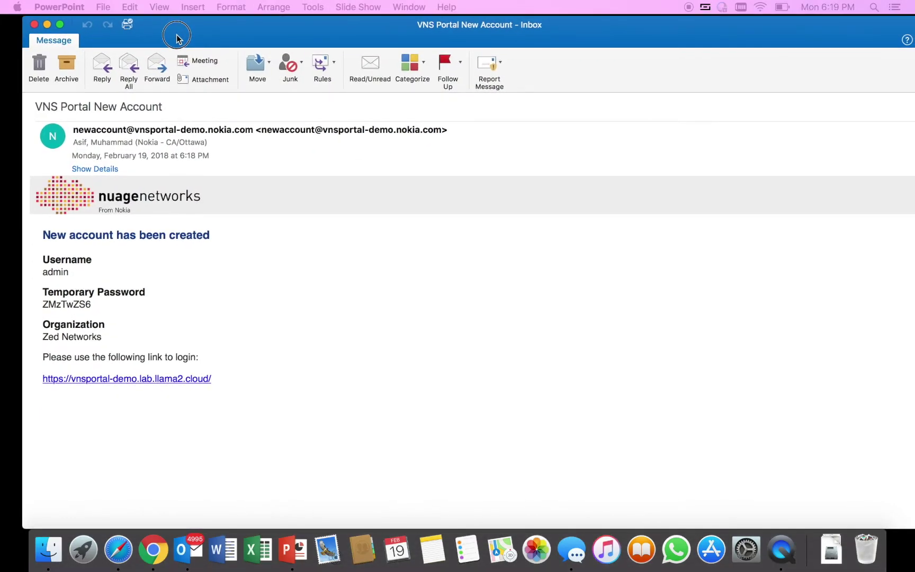
- Copy the temporary password from the new-account email and go back to the portal browser
left_click(176, 37)
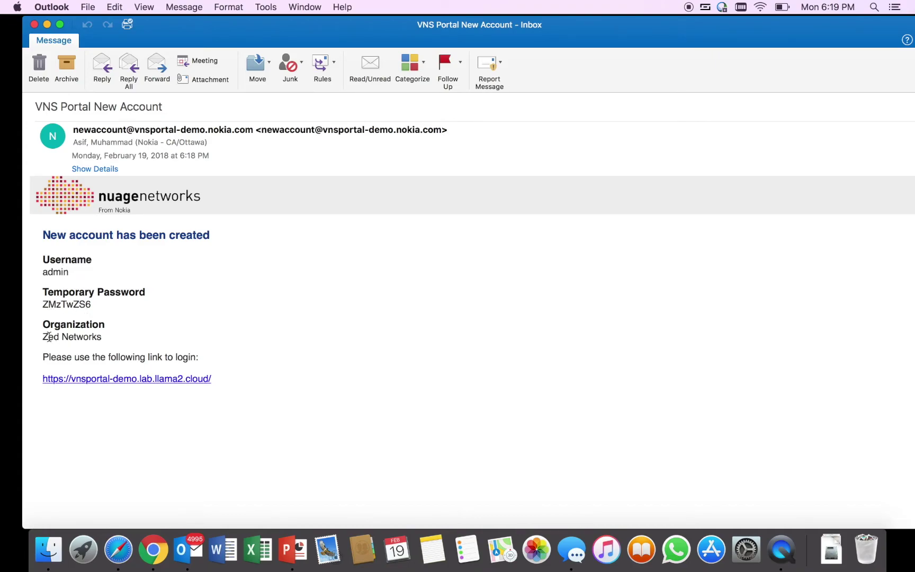
left_click_drag(43, 305, 92, 311)
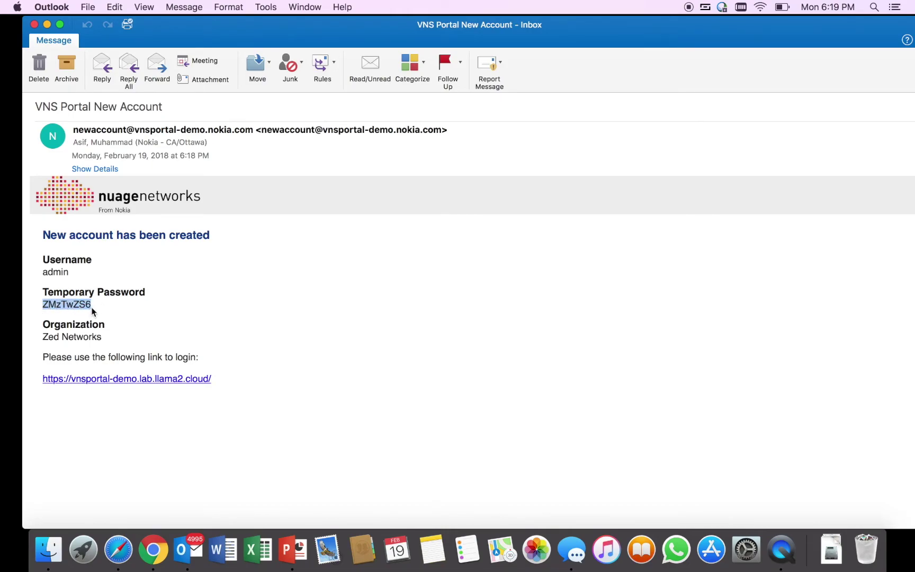
key("ctrl+Right")
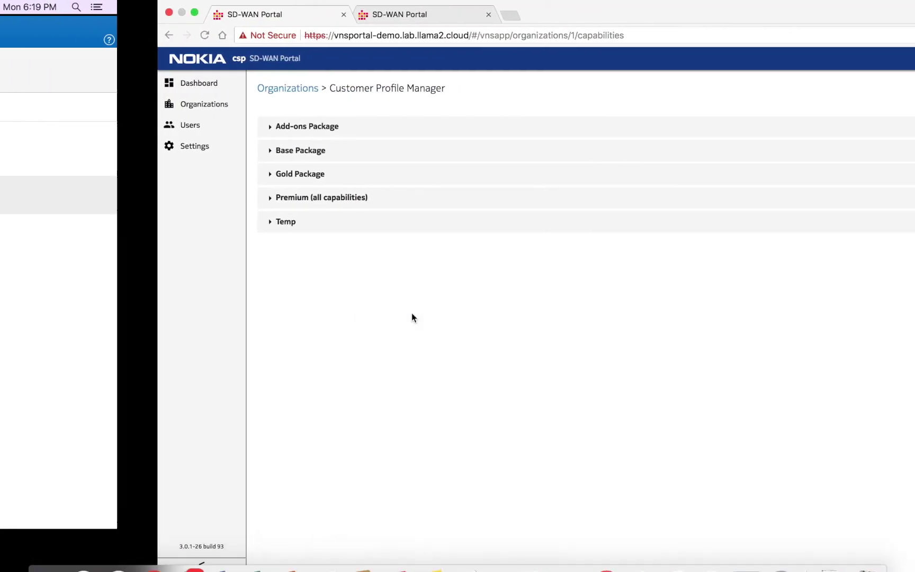
- Sign in with the pasted temporary password after changing the organization to Zed Networks
key("ctrl+Right")
left_click(704, 301)
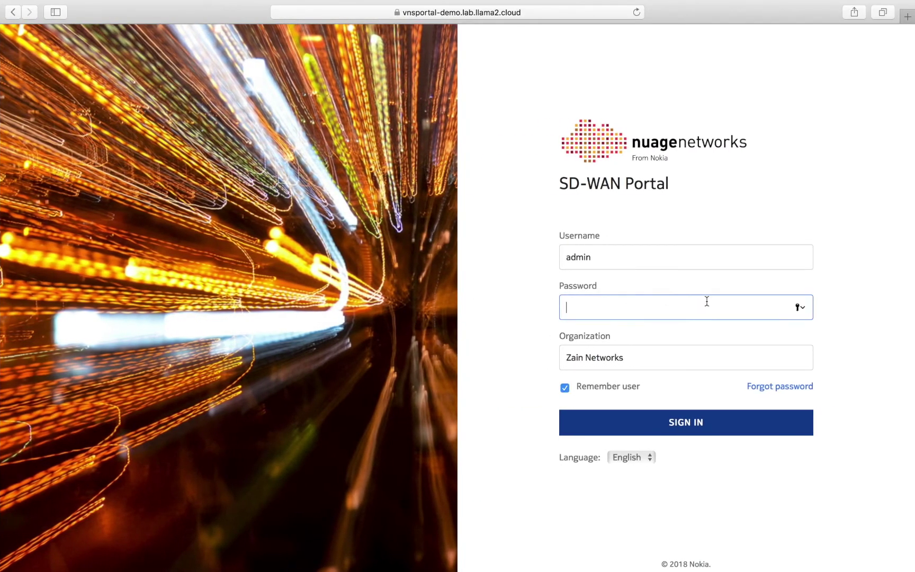
key("super+v")
left_click(583, 358)
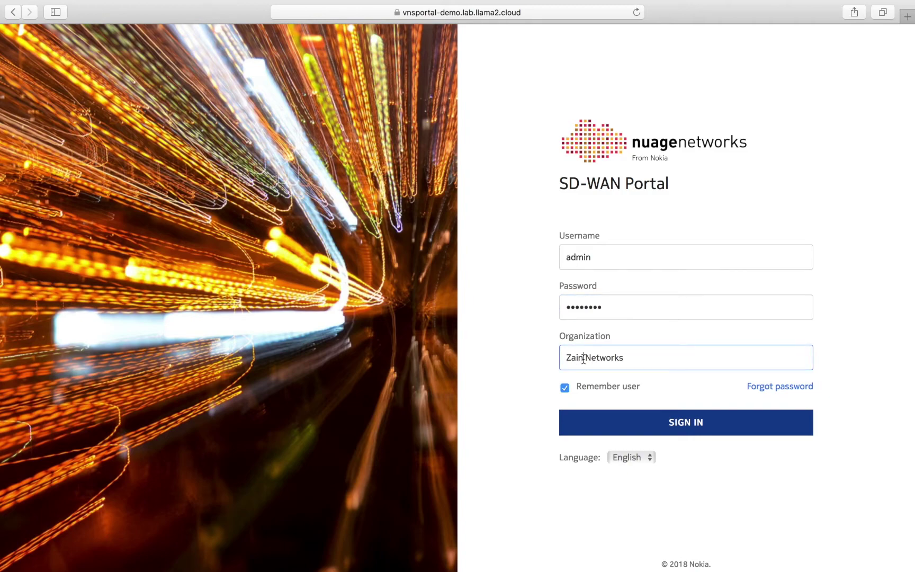
key("BackSpace")
key("BackSpace")
key("BackSpace")
type("ed")
left_click(677, 423)
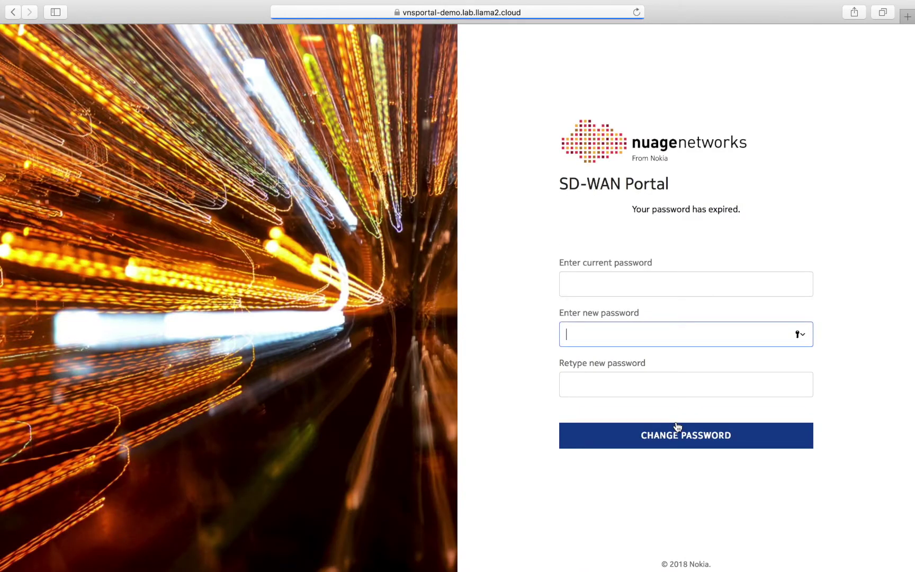
- Replace the expired temporary password with a new password and sign in again using it
left_click(588, 280)
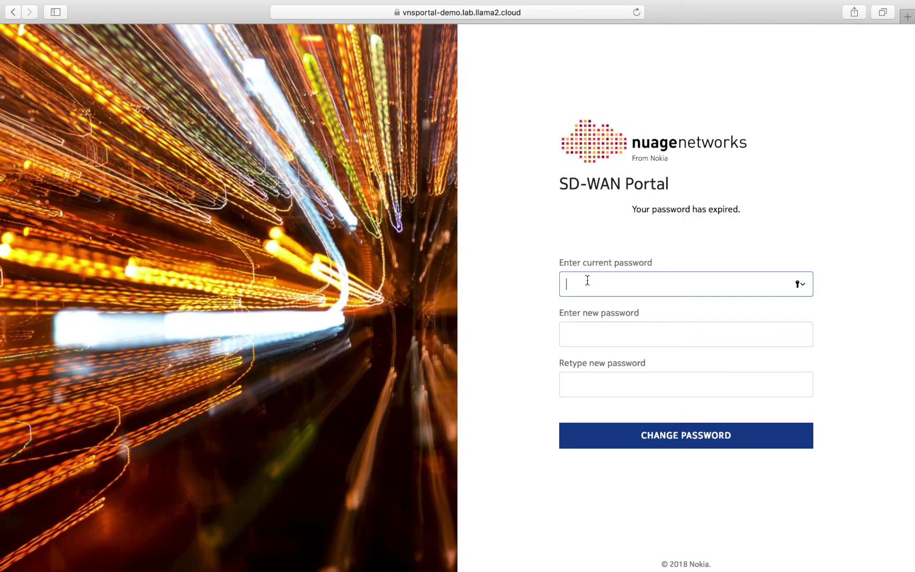
key("super+v")
left_click(599, 329)
type("aaaaaaaa")
left_click(589, 379)
type("aa")
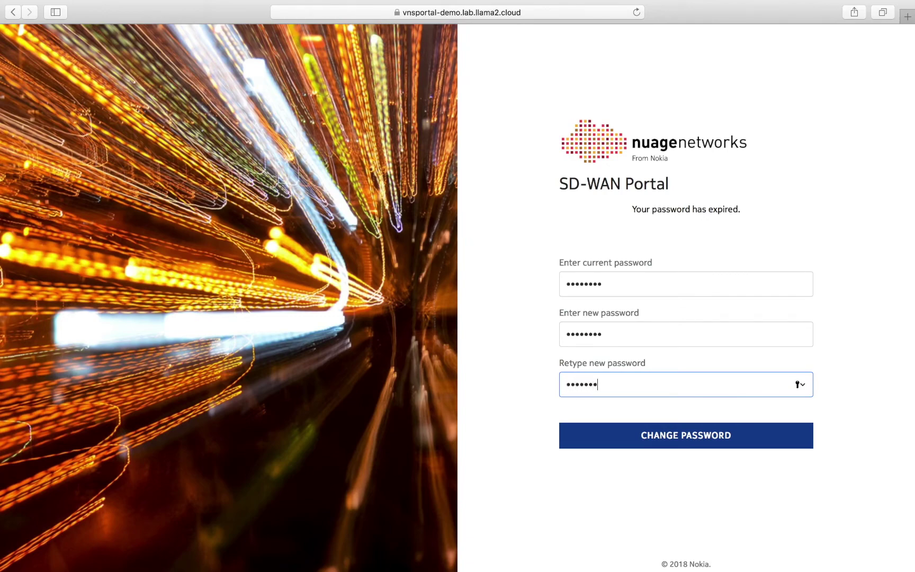
left_click(674, 435)
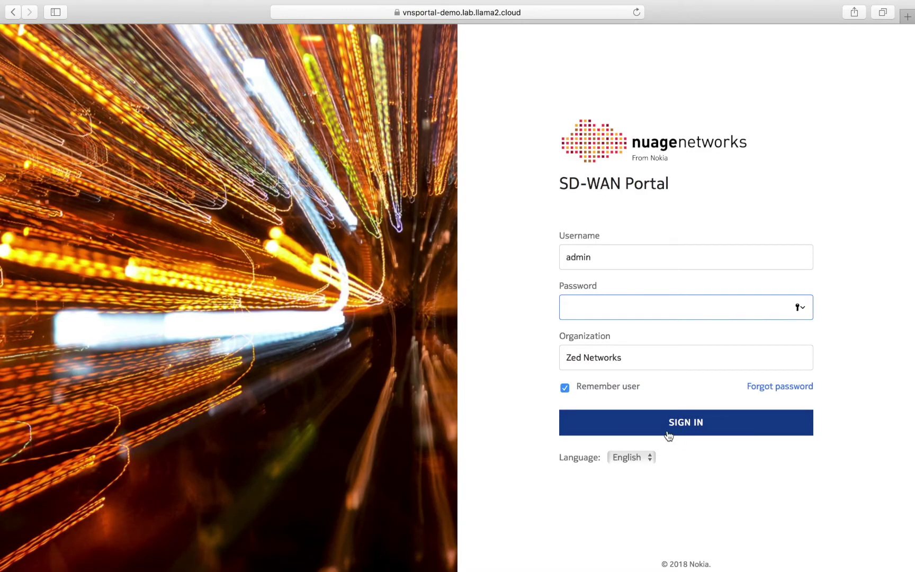
type("••••••••")
left_click(688, 426)
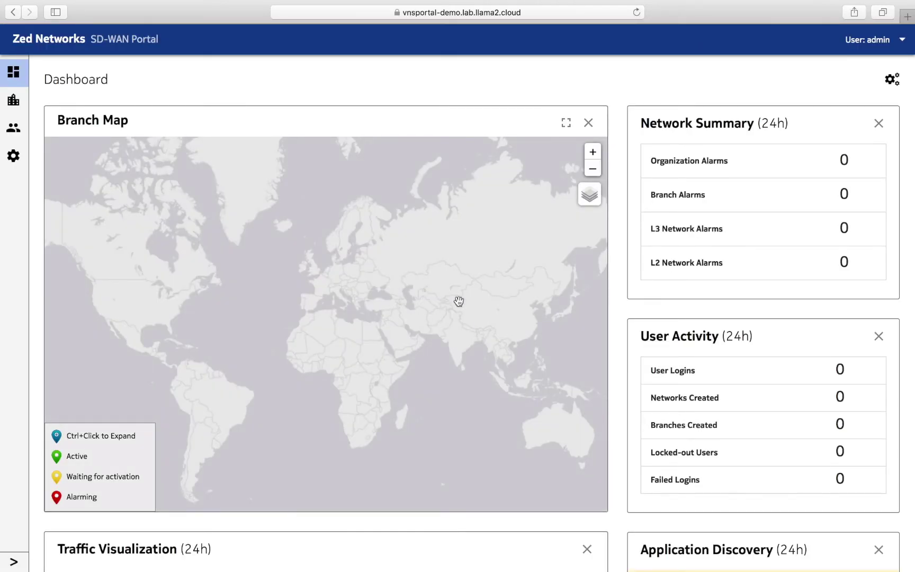
- Check that New Organization offers no customer profiles, cancel it, and open the Customer Profile Manager
left_click(24, 561)
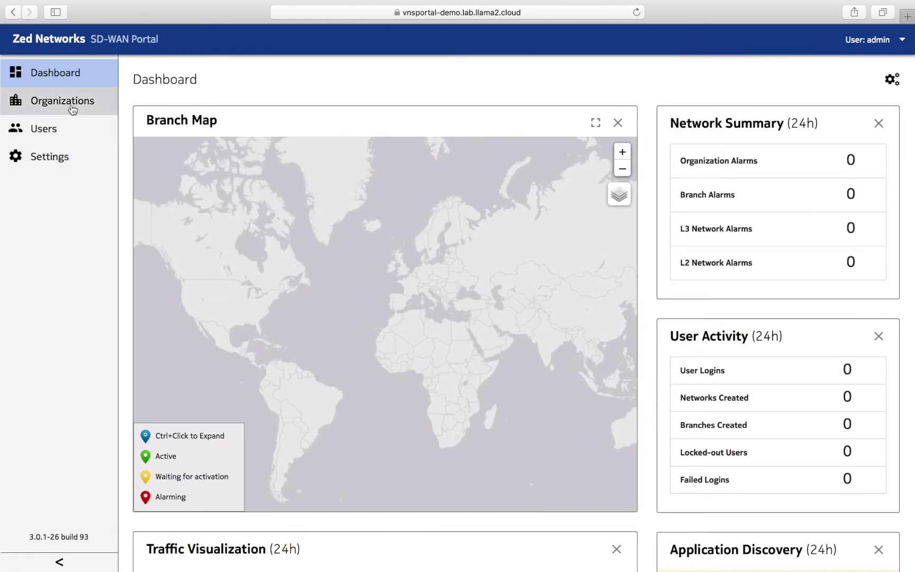
left_click(79, 106)
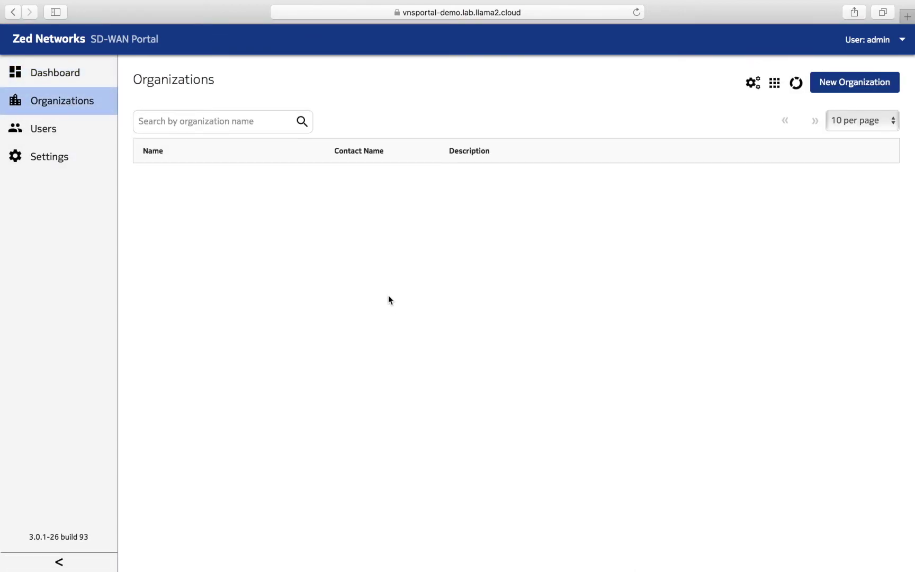
left_click(852, 84)
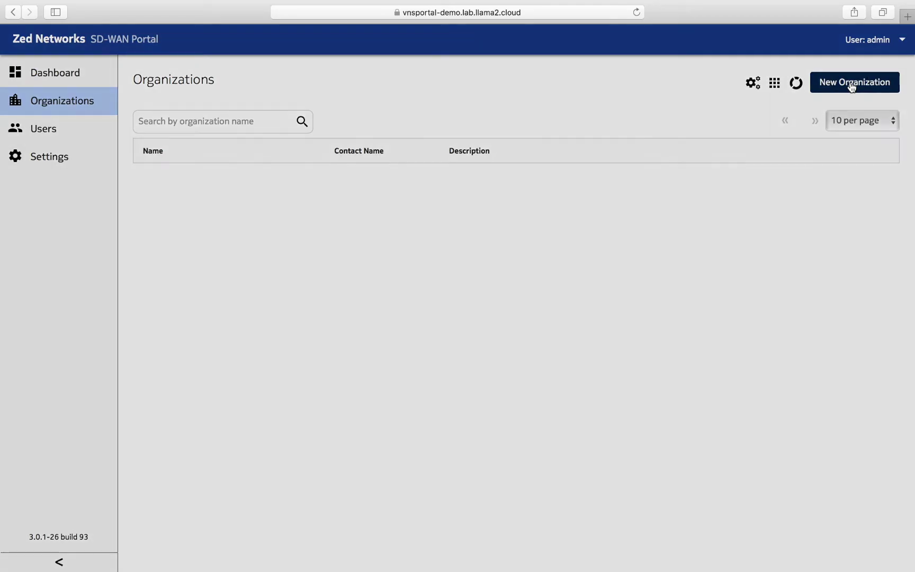
left_click(341, 341)
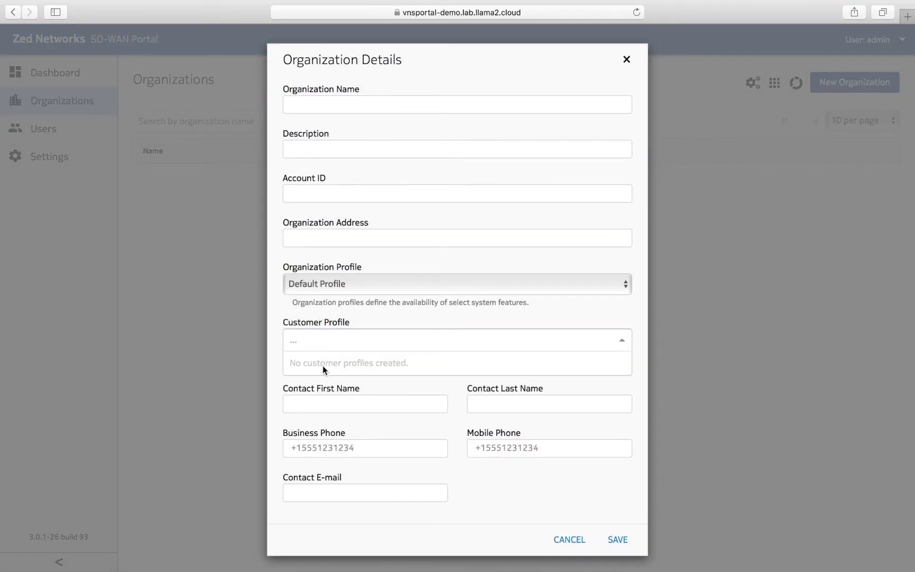
left_click(627, 61)
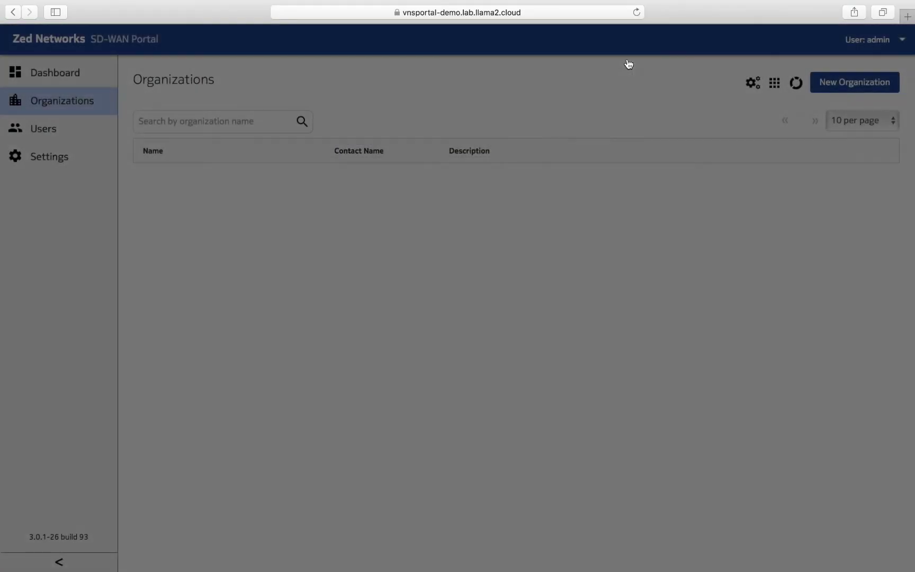
left_click(775, 83)
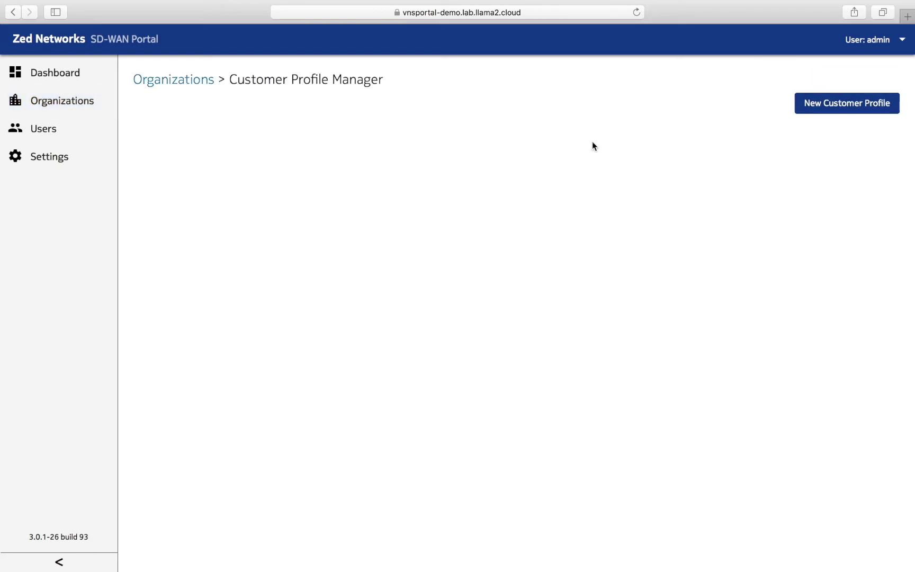
- Create a new customer profile named 'Zed Gold Package'
left_click(836, 107)
left_click(325, 104)
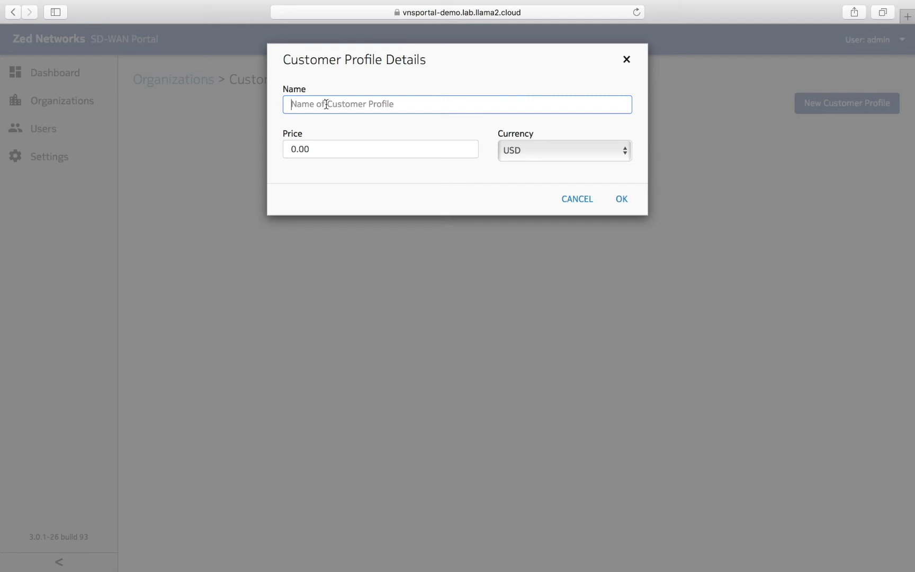
type("G")
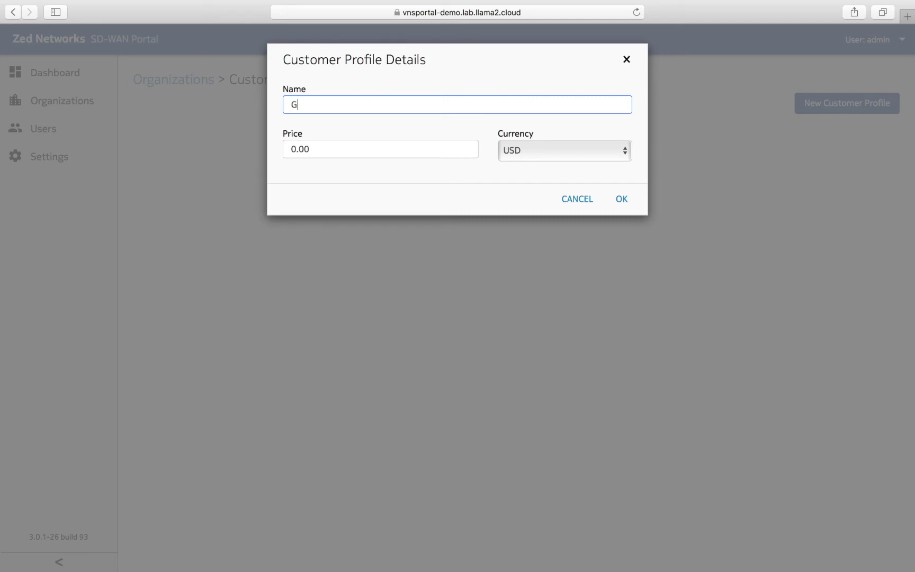
key("BackSpace")
type("My Gold Package")
double_click(298, 104)
type("Zed")
left_click(622, 200)
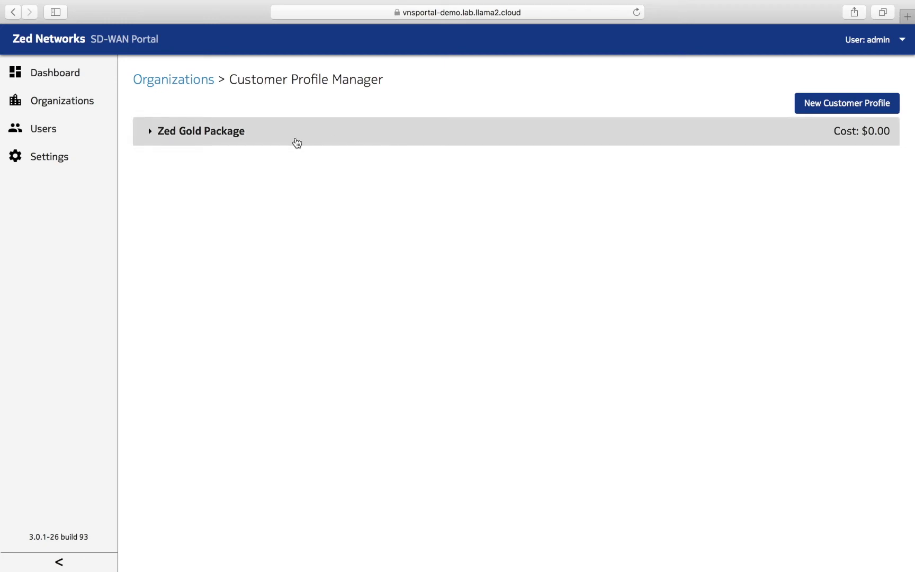
- Add every available feature to Zed Gold Package and save the feature set
left_click(297, 144)
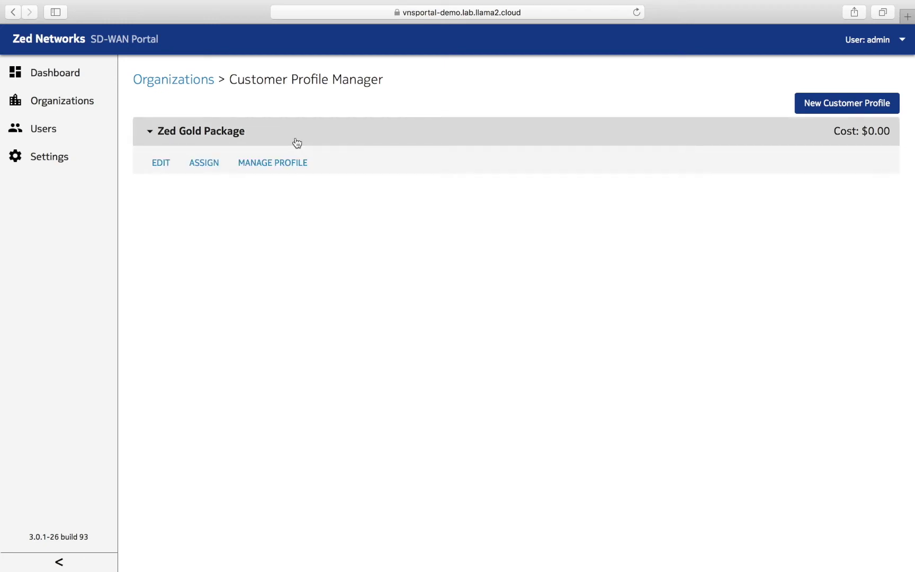
left_click(272, 165)
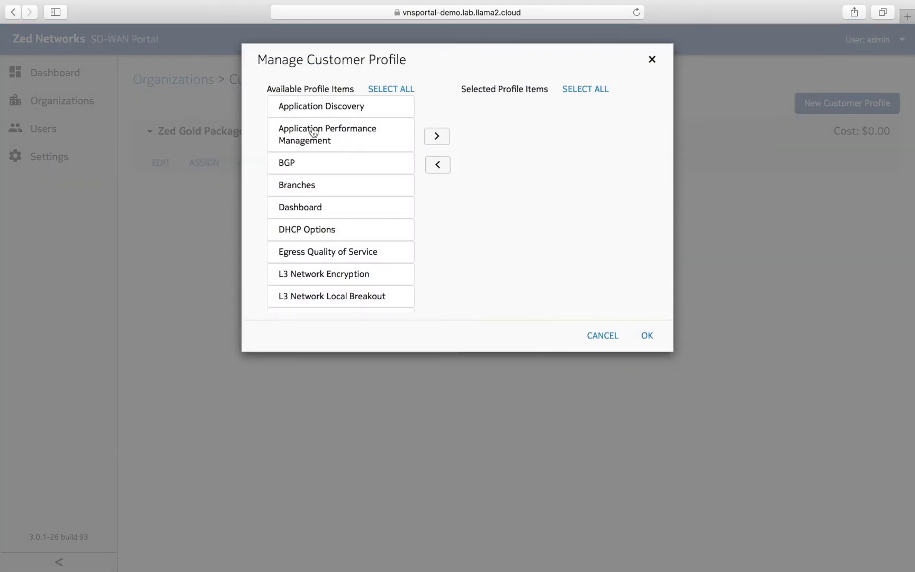
scroll(326, 249, "down", 1)
scroll(327, 249, "down", 10)
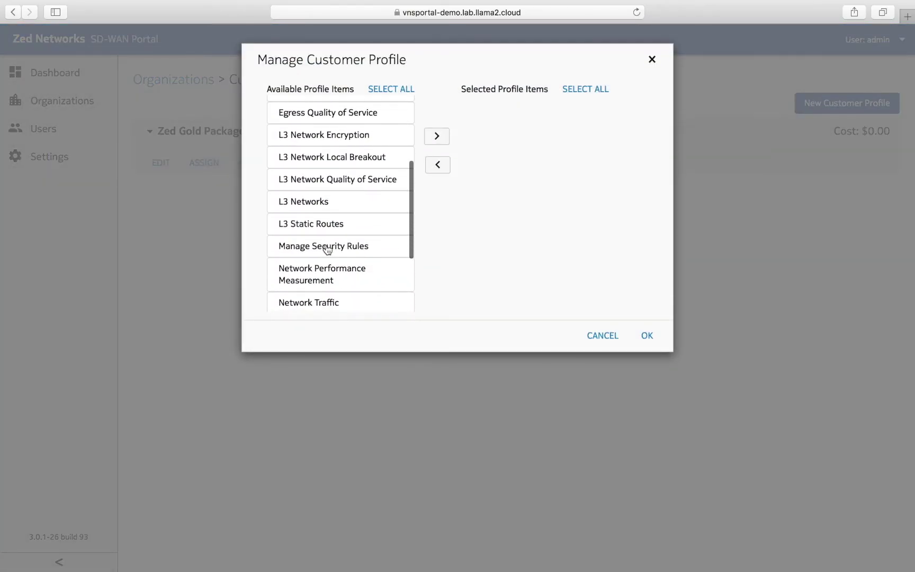
scroll(326, 249, "up", 10)
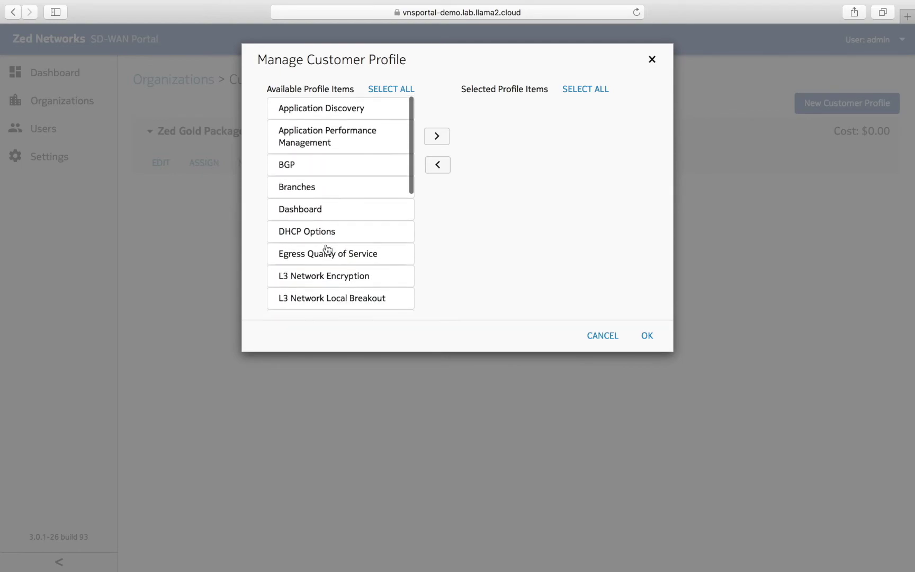
left_click(386, 90)
left_click(437, 136)
left_click(646, 339)
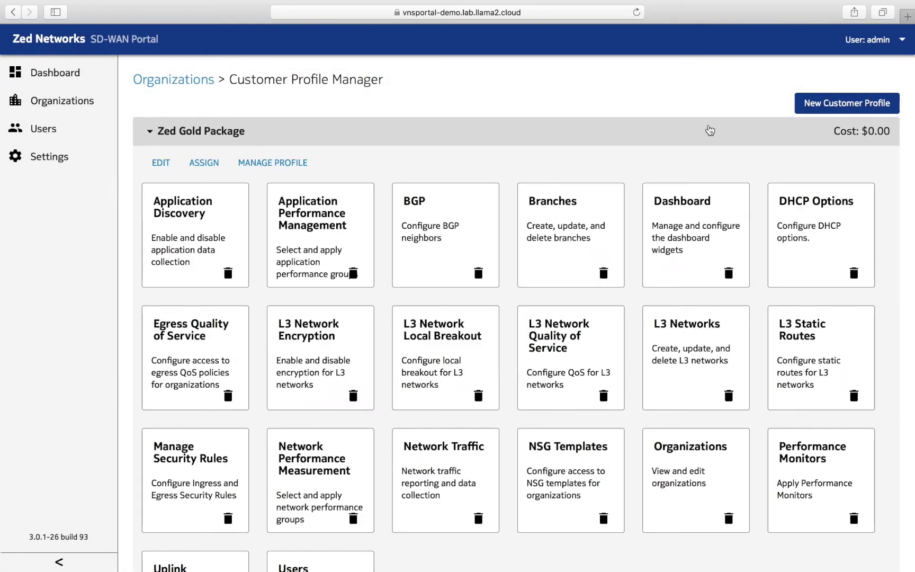
scroll(513, 429, "down", 3)
scroll(512, 428, "up", 3)
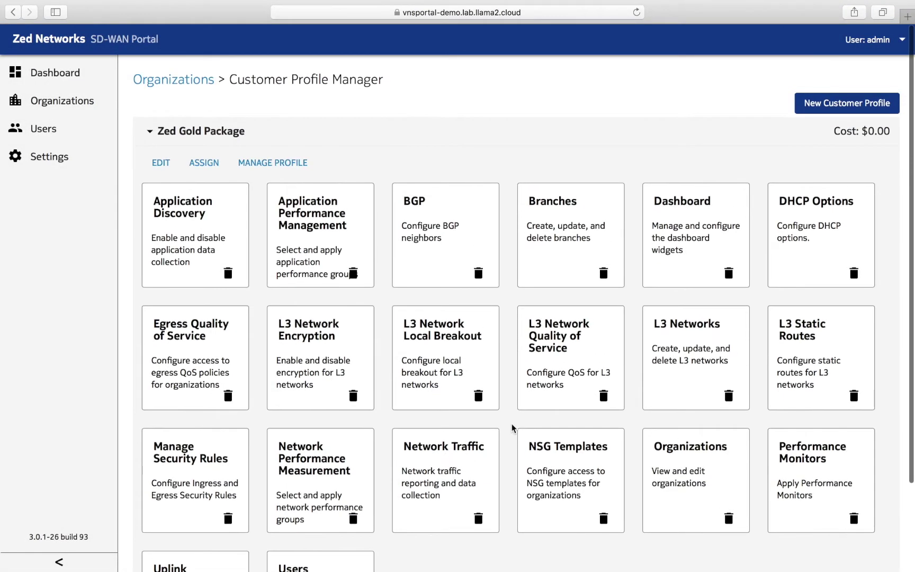
- Create a new customer profile named 'Zed Bronze'
left_click(868, 103)
left_click(357, 109)
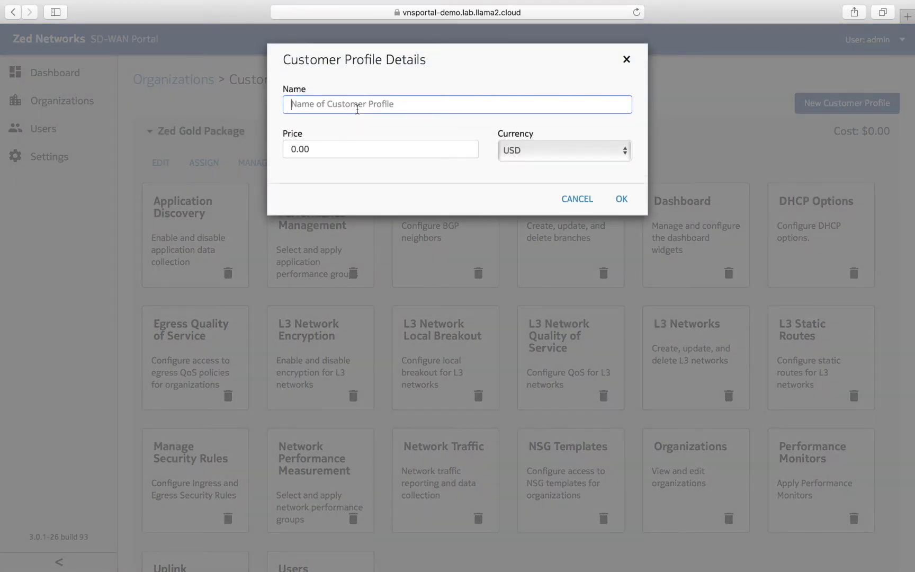
type("Br")
key("BackSpace")
key("BackSpace")
type("Zed Bronze")
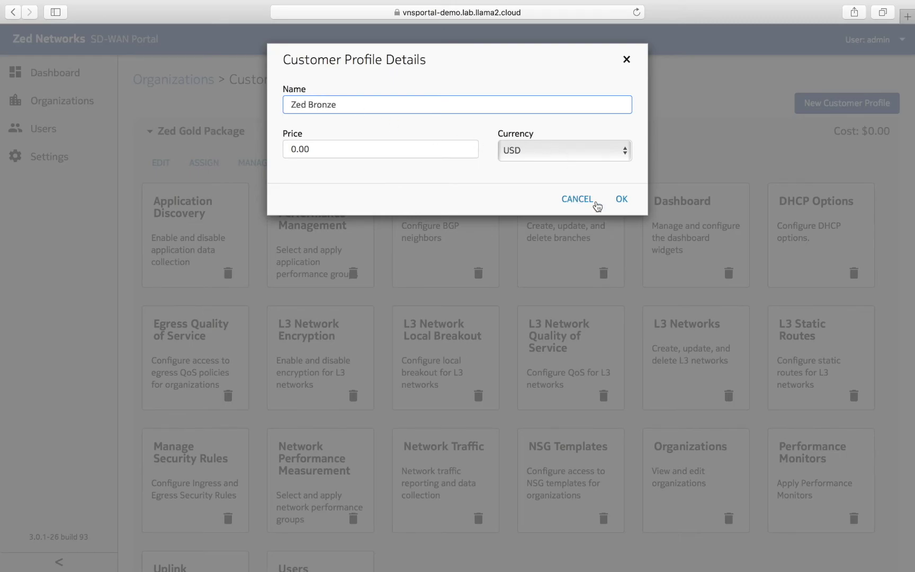
left_click(618, 202)
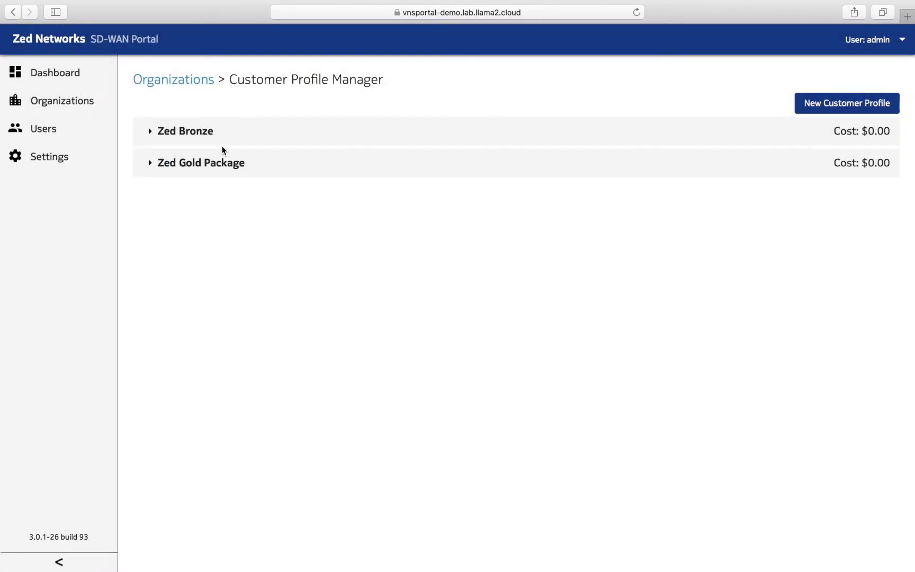
- In Zed Bronze's feature list, pick features from the top, including Branches and Dashboard
left_click(215, 137)
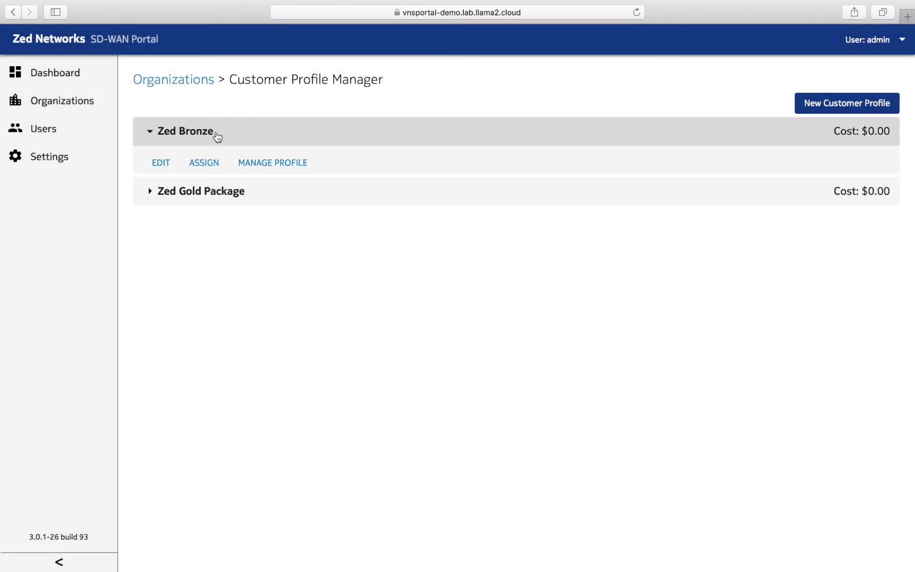
left_click(287, 164)
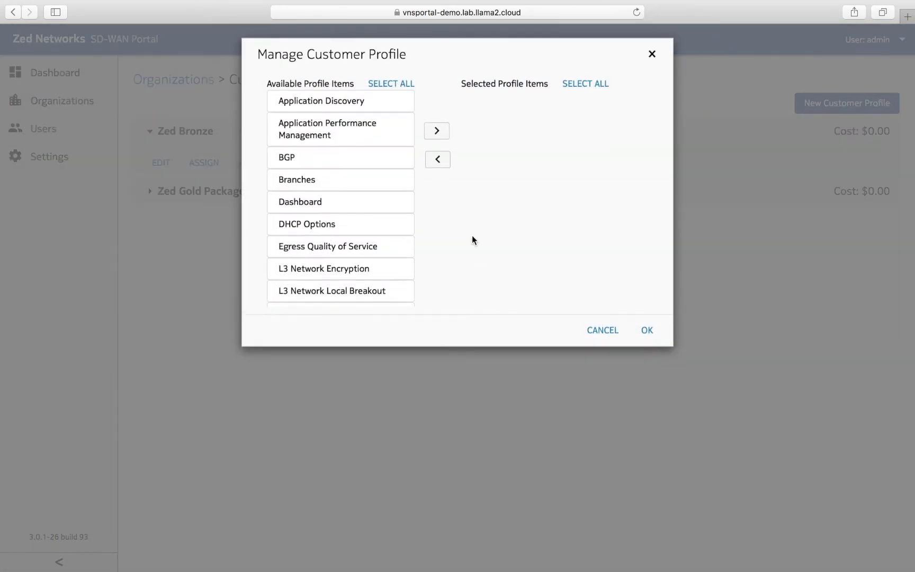
left_click(345, 106)
left_click(329, 251, "shift")
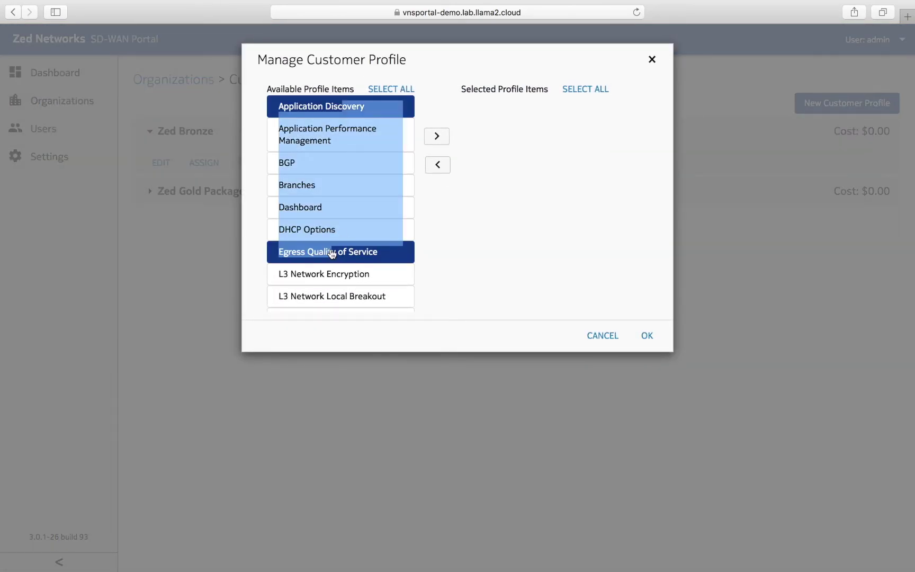
left_click(334, 301, "shift")
left_click(411, 135)
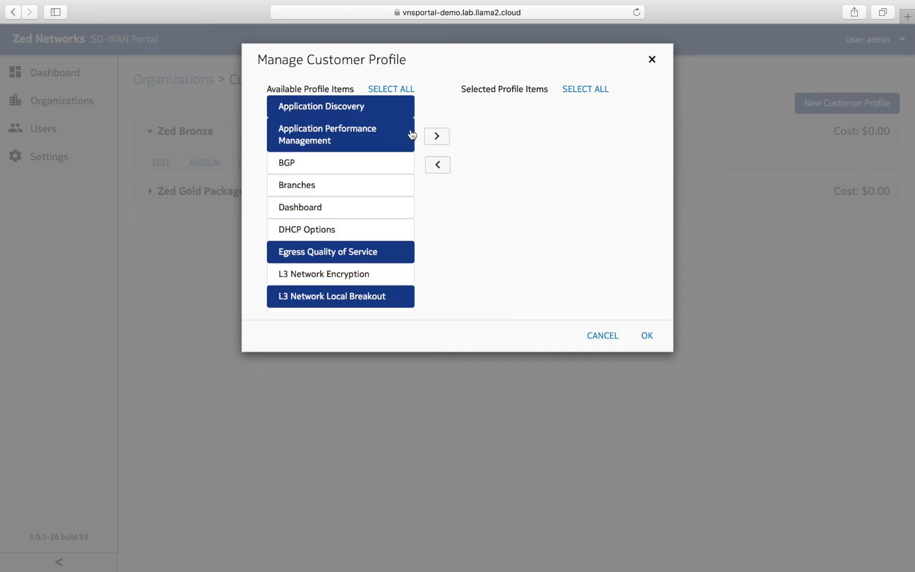
left_click(404, 168)
left_click(399, 192)
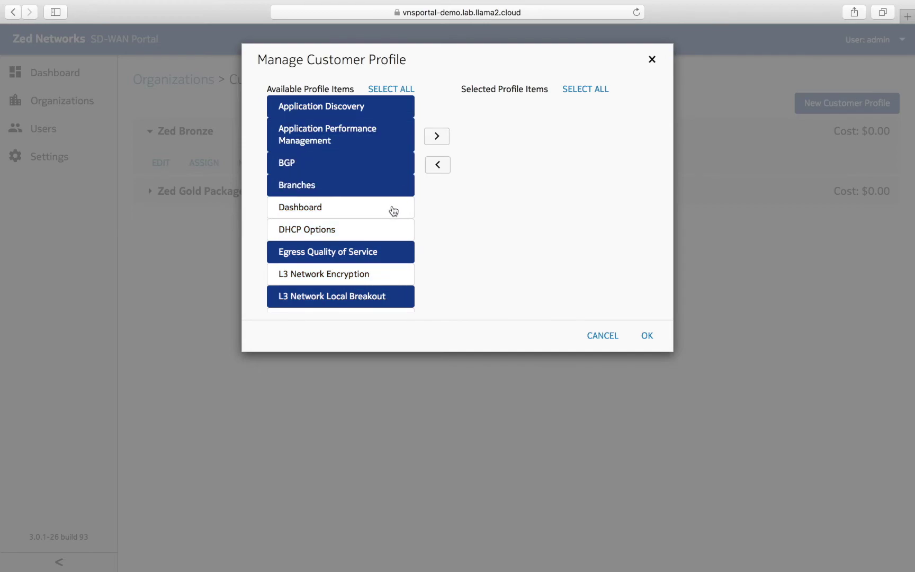
left_click(392, 210)
left_click(390, 231)
left_click(360, 274)
left_click(361, 276)
left_click(356, 297)
- Add Network Performance Measurement, Network Traffic, NSG Templates and Organizations; drop BGP, DHCP Options, Application Discovery
scroll(356, 296, "down", 5)
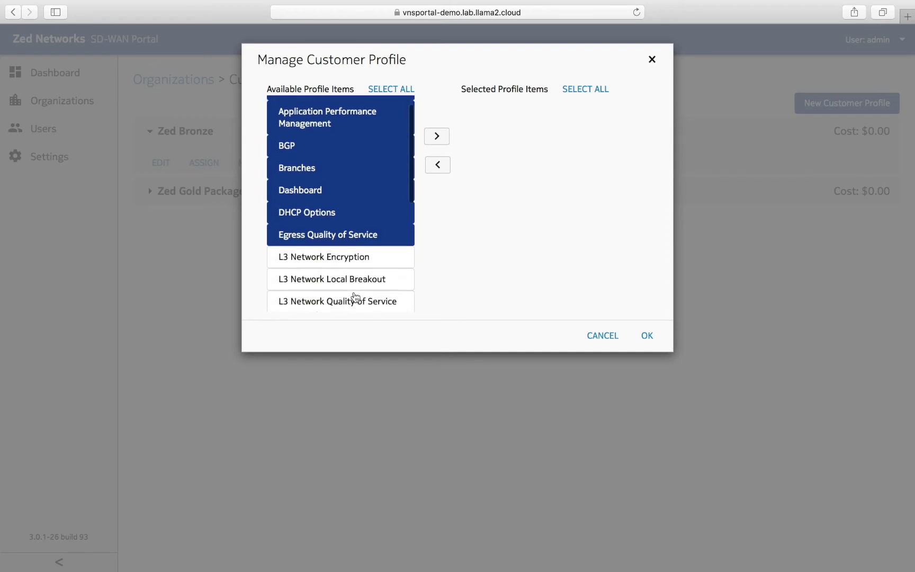
scroll(356, 296, "up", 1)
scroll(355, 297, "down", 5)
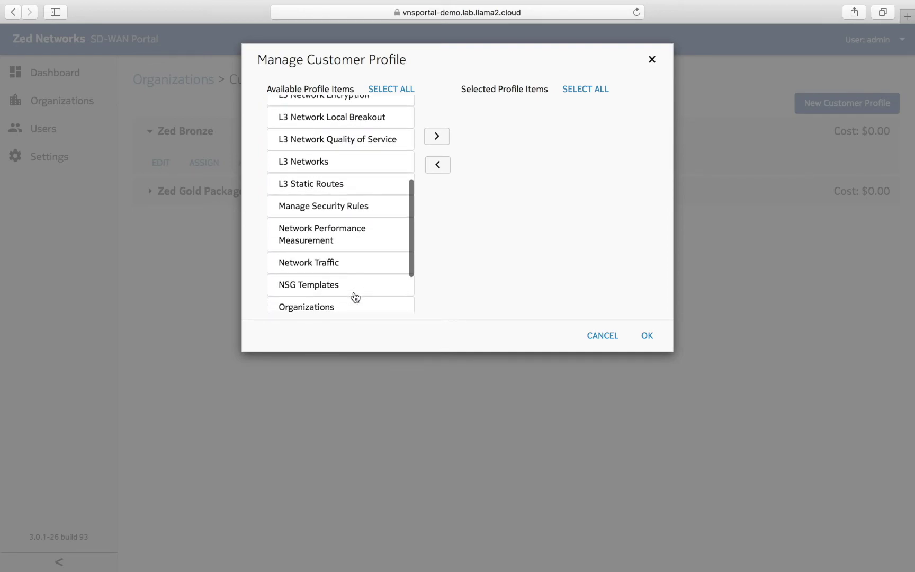
left_click(348, 161)
left_click(348, 159)
left_click(349, 185)
left_click(335, 218)
left_click(335, 236)
left_click(335, 263)
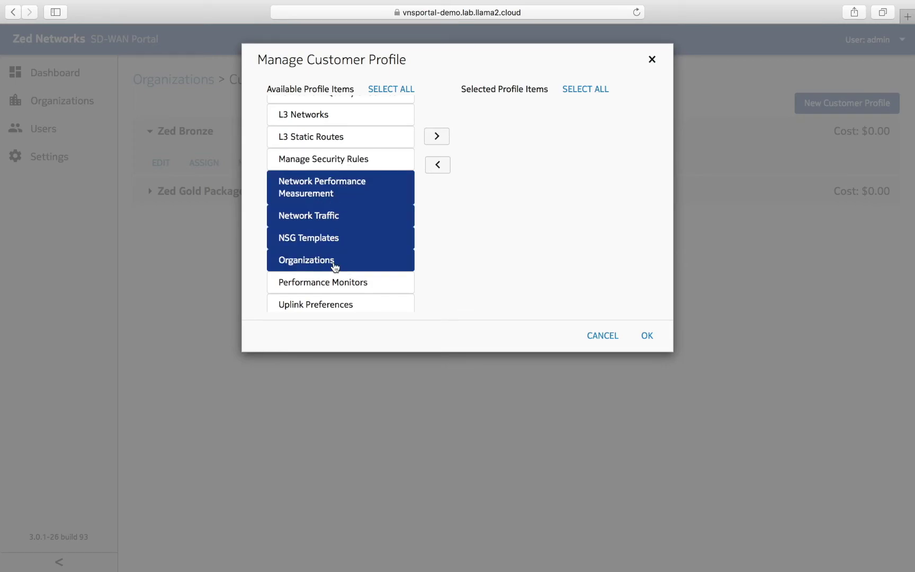
left_click(337, 306)
scroll(366, 308, "down", 1)
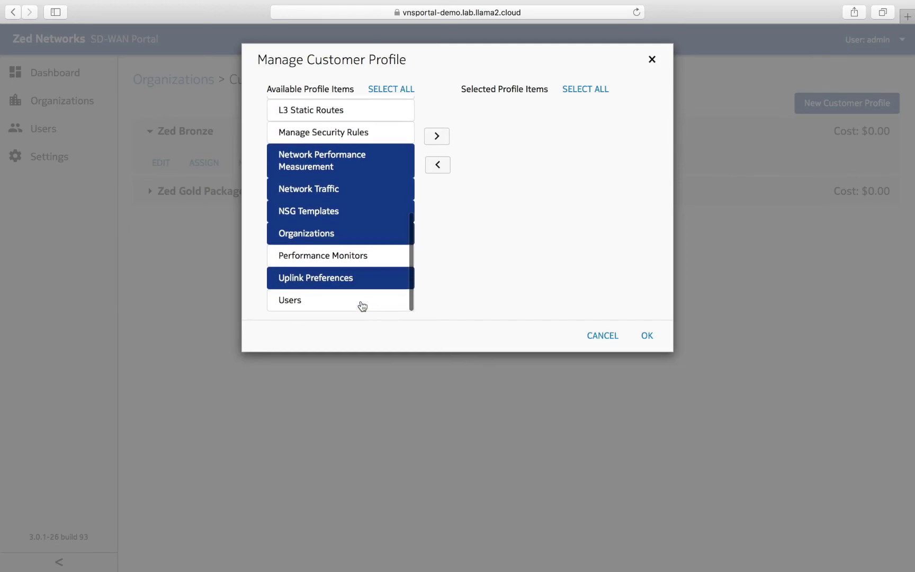
left_click(365, 281)
scroll(398, 219, "up", 10)
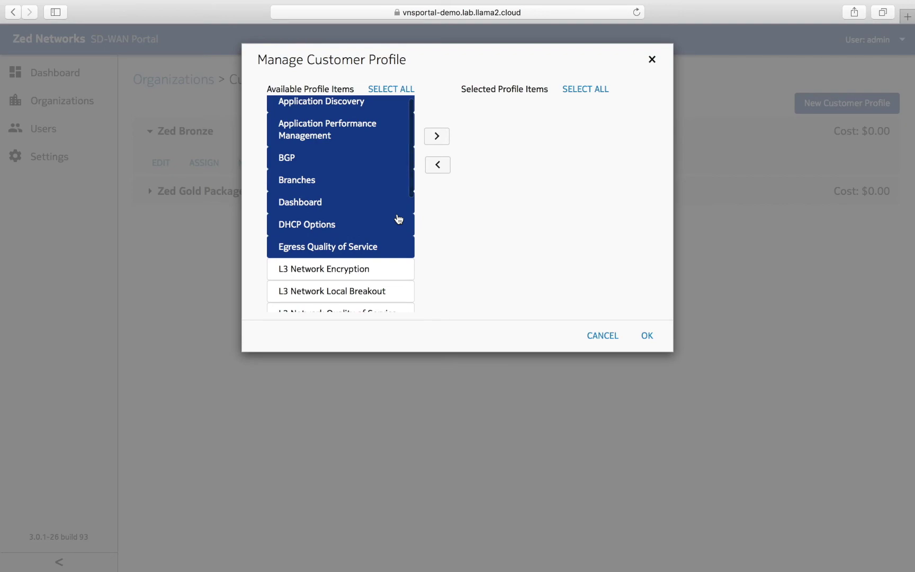
left_click(303, 225)
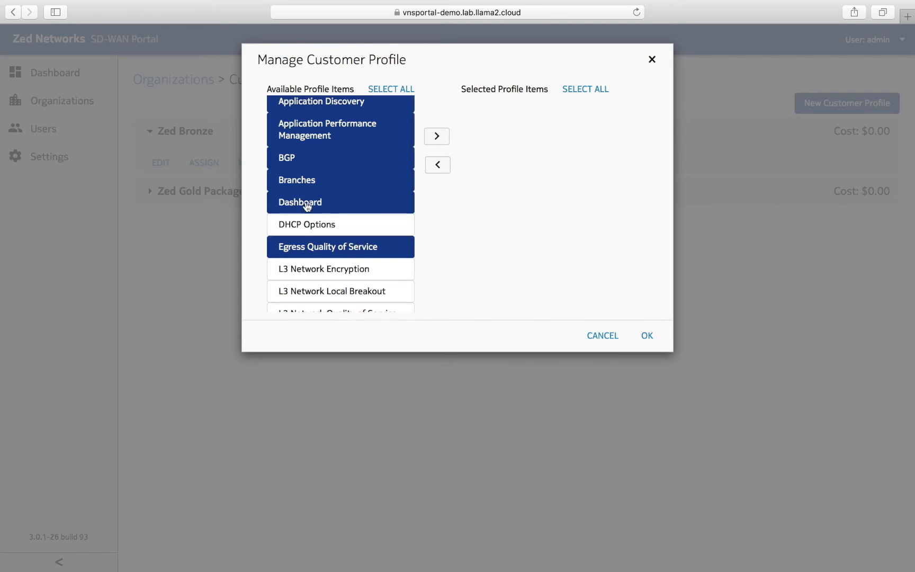
scroll(360, 177, "up", 1)
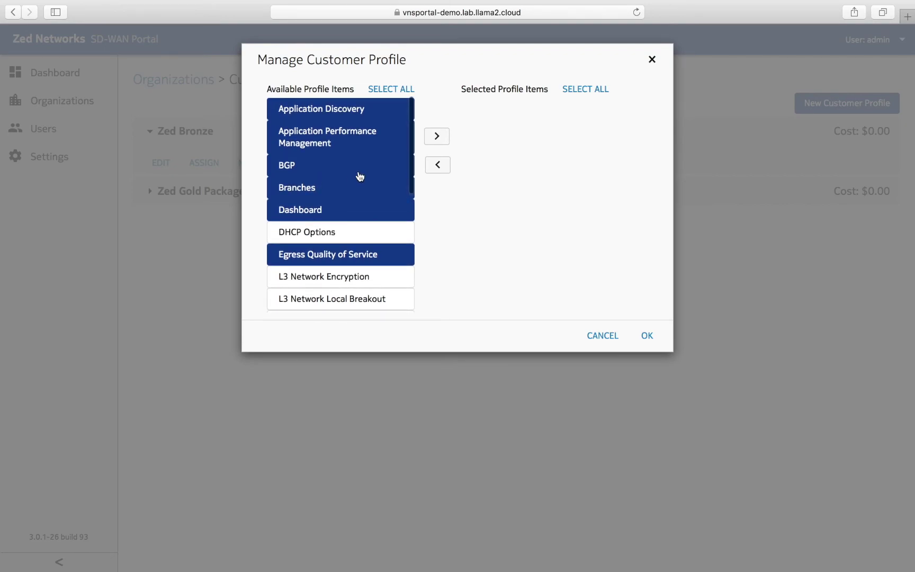
left_click(331, 162)
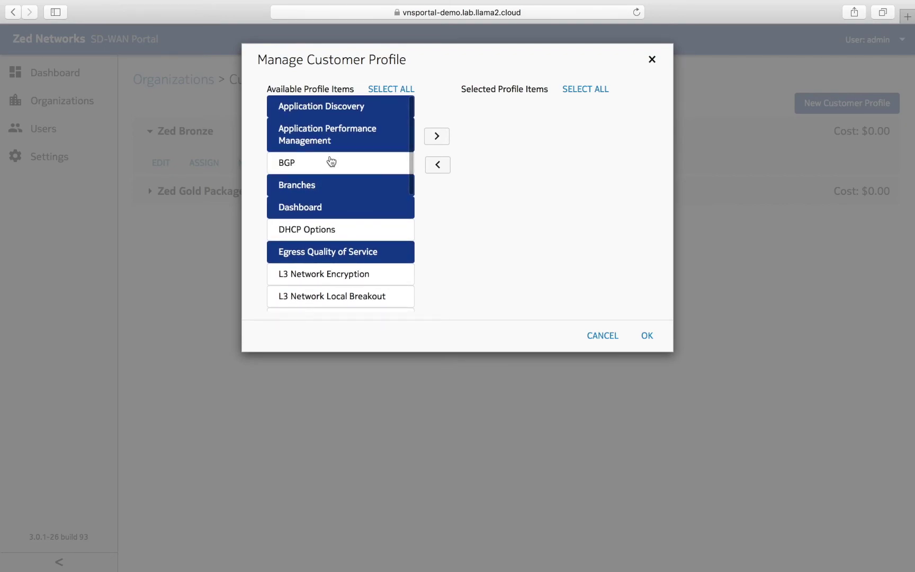
left_click(331, 109)
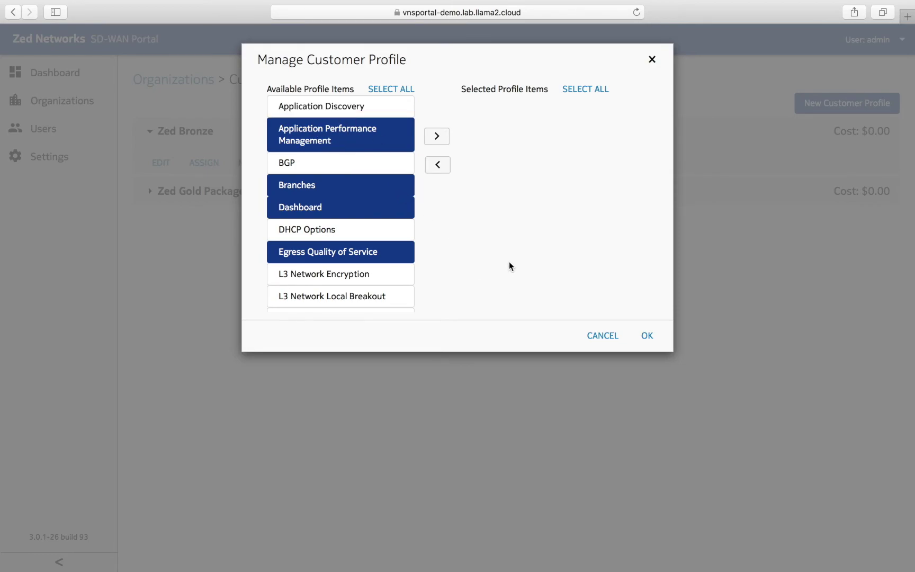
- Move the eight picked features into Zed Bronze and save the feature set
left_click(437, 136)
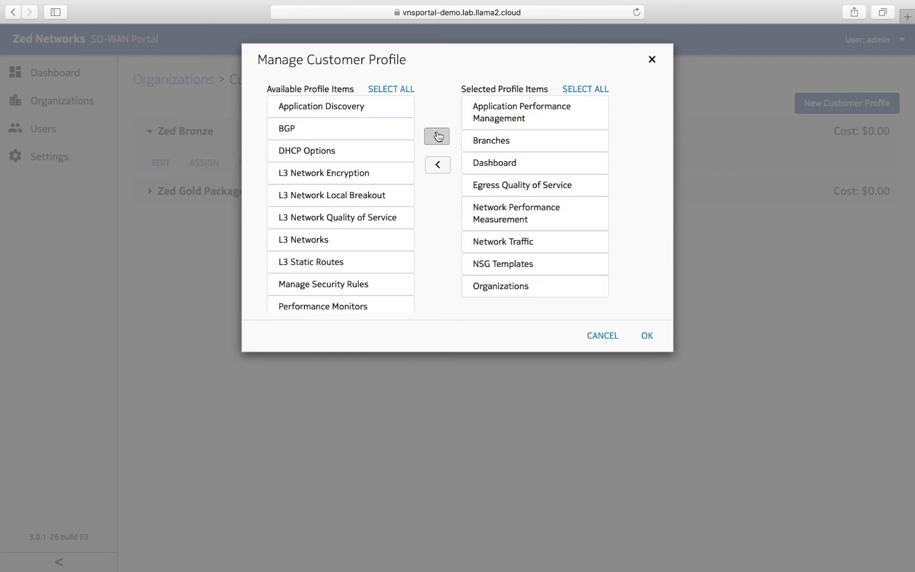
left_click(647, 339)
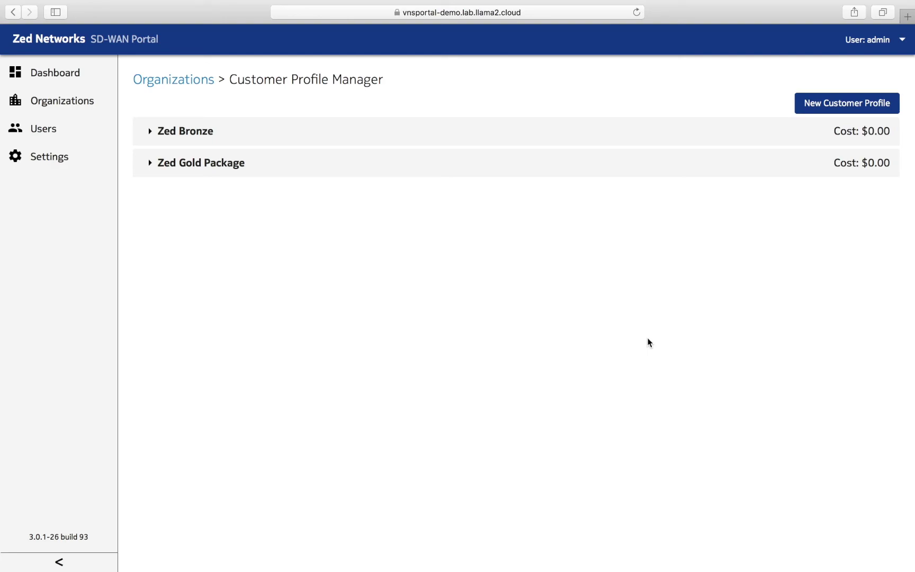
left_click(70, 103)
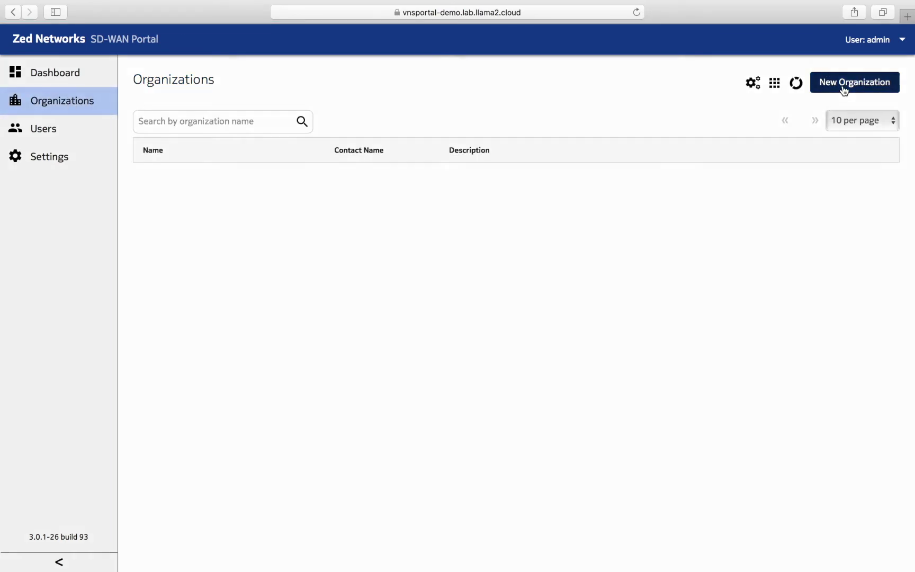
- Start Enterprise 1 with its address, Zed Gold Package and the Everything Enabled Automation profile
left_click(844, 89)
left_click(335, 103)
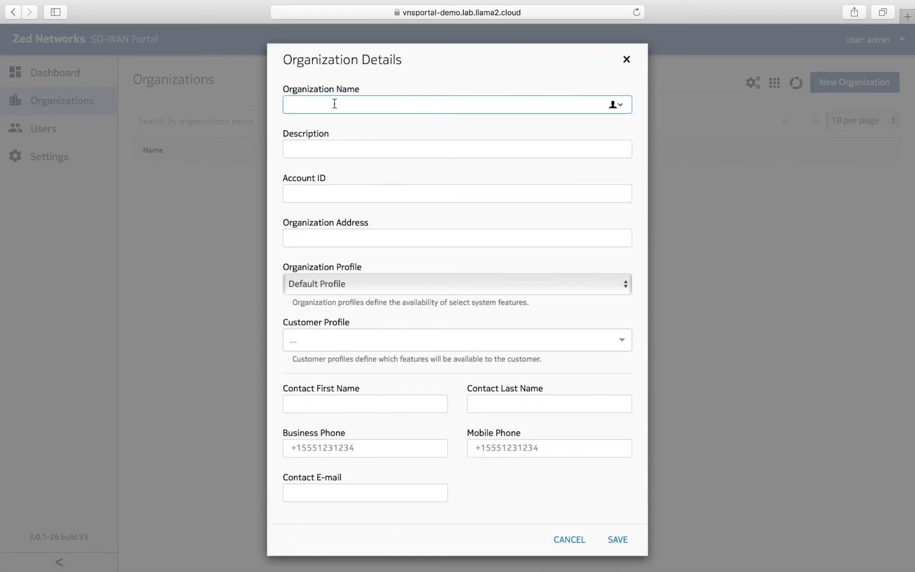
type("E")
key("BackSpace")
key("BackSpace")
key("BackSpace")
key("BackSpace")
left_click(355, 240)
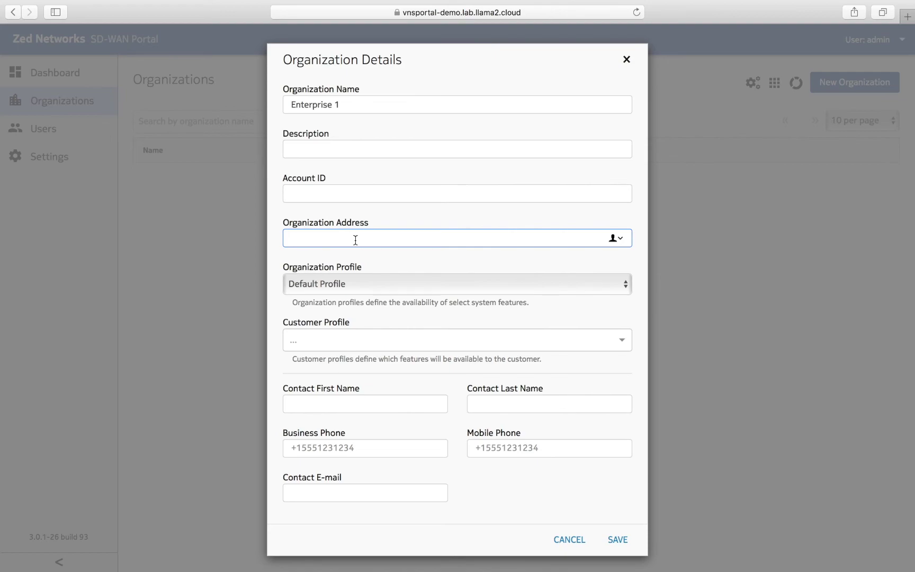
type("Dubai, UAE")
left_click(345, 342)
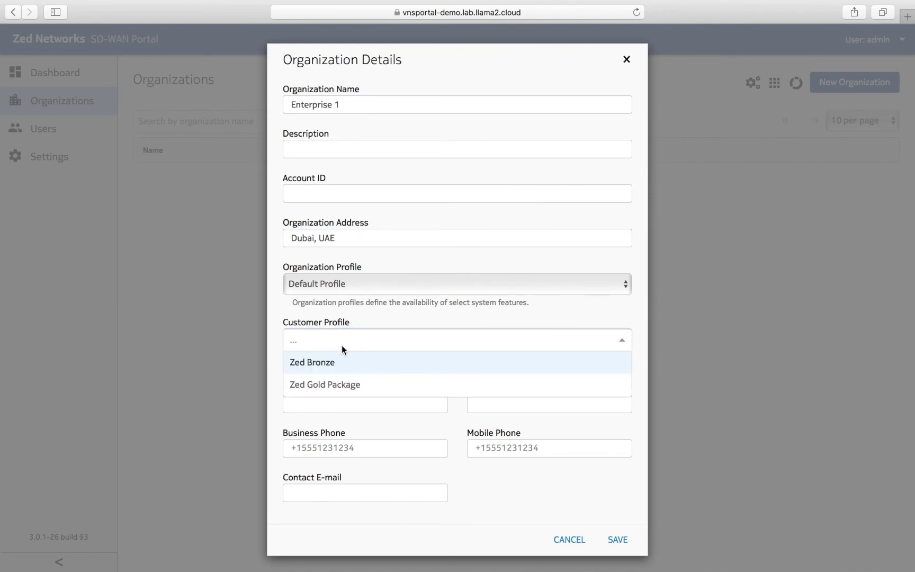
left_click(335, 385)
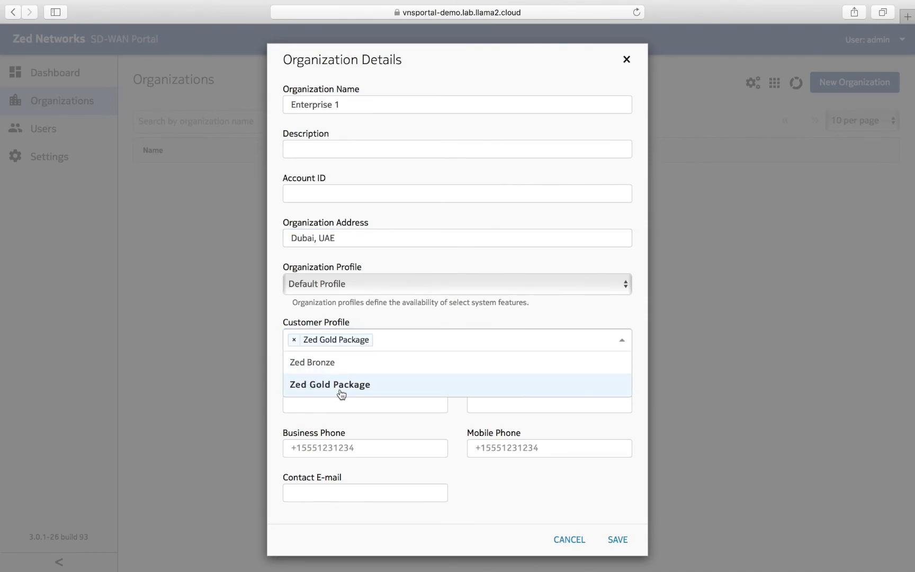
left_click(339, 404)
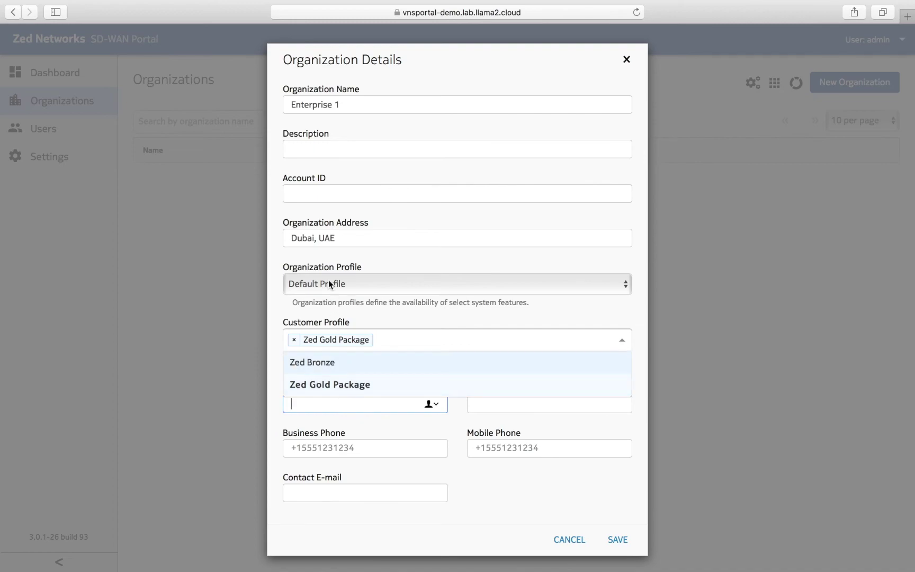
left_click(328, 285)
left_click(328, 411)
left_click(327, 392)
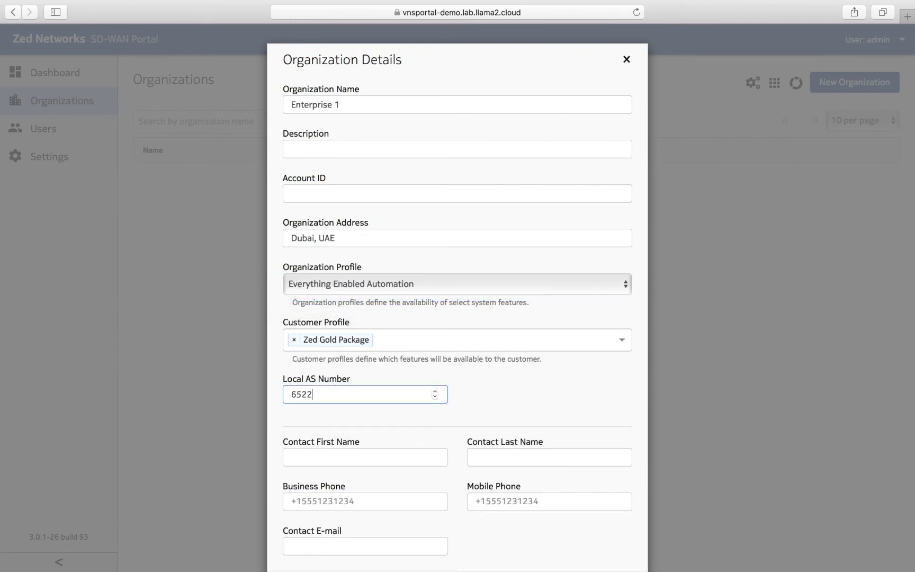
- Fill in the contact's name, business and mobile phones and e-mail, then save Enterprise 1
left_click(350, 458)
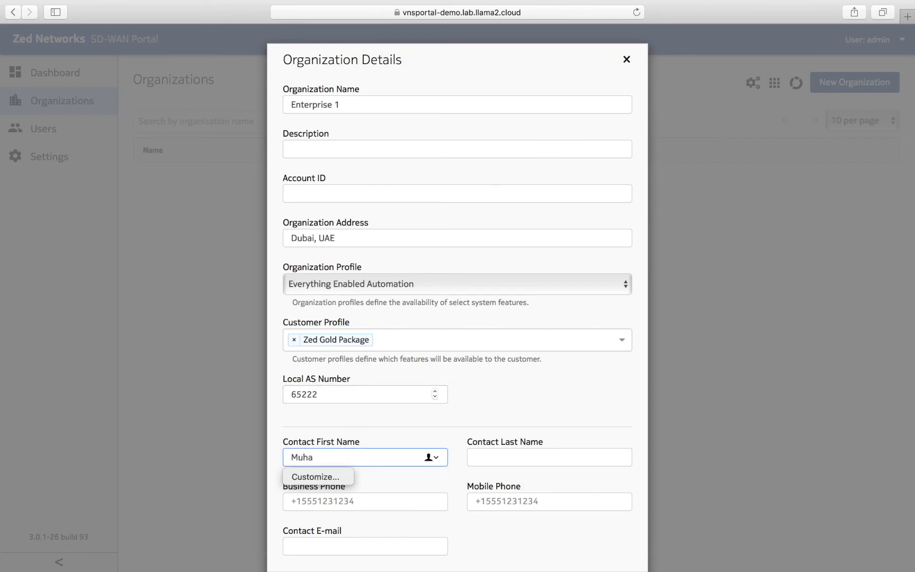
type("mmad")
left_click(535, 457)
left_click(318, 502)
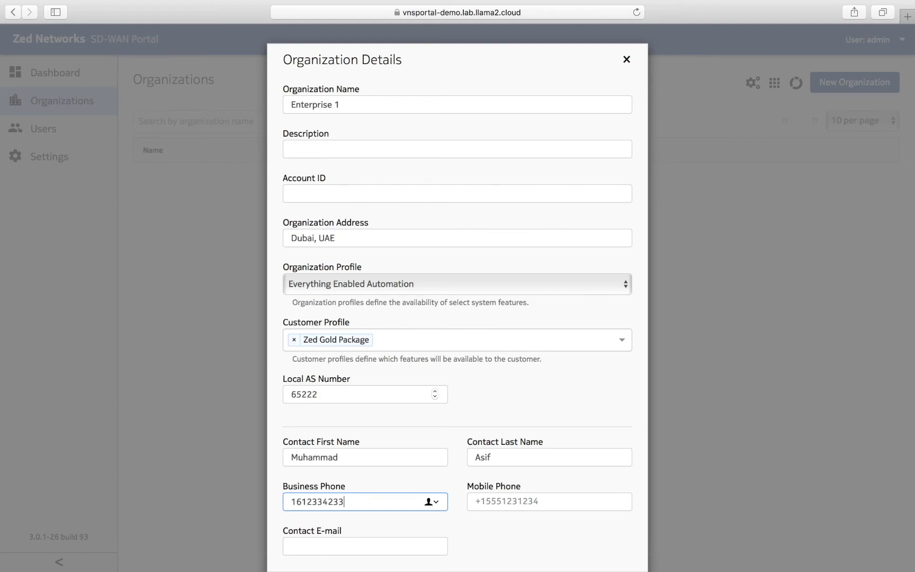
left_click(535, 501)
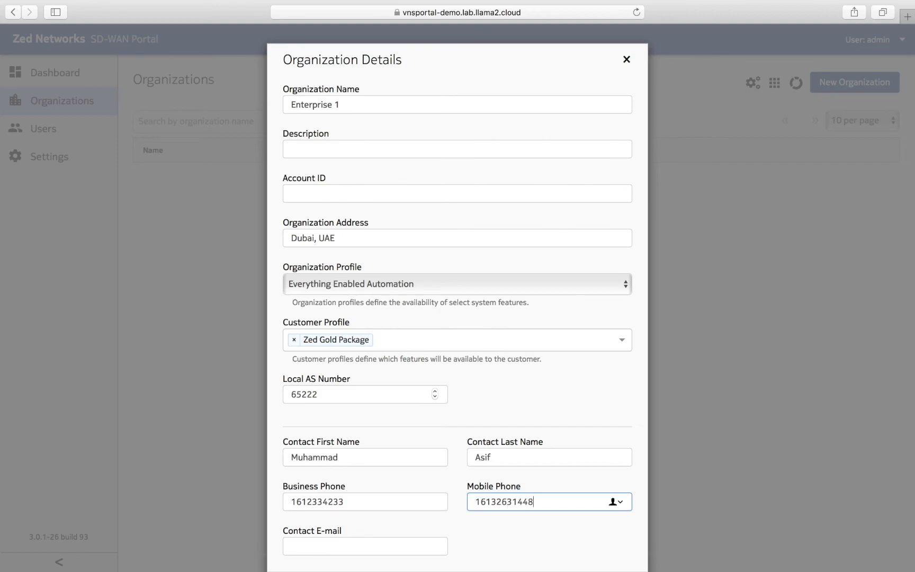
left_click(317, 551)
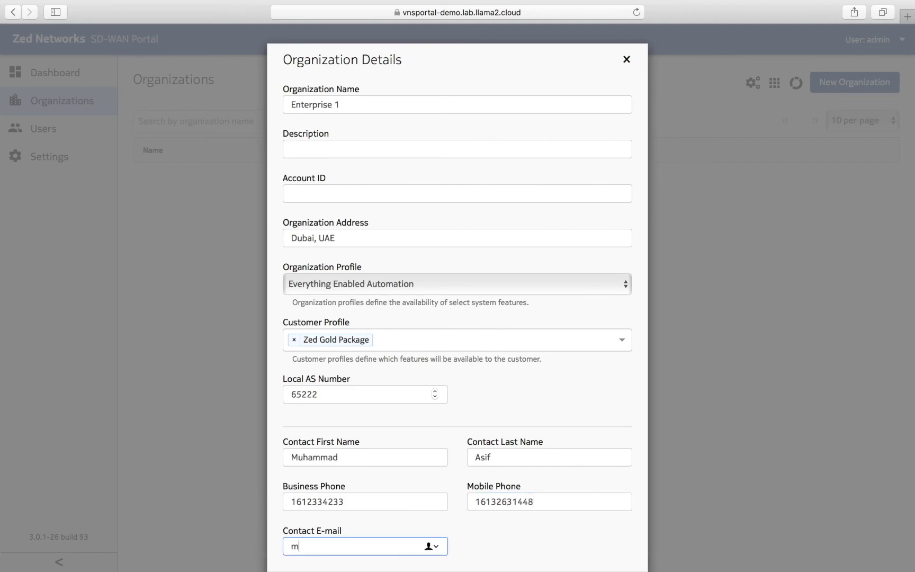
scroll(473, 434, "down", 3)
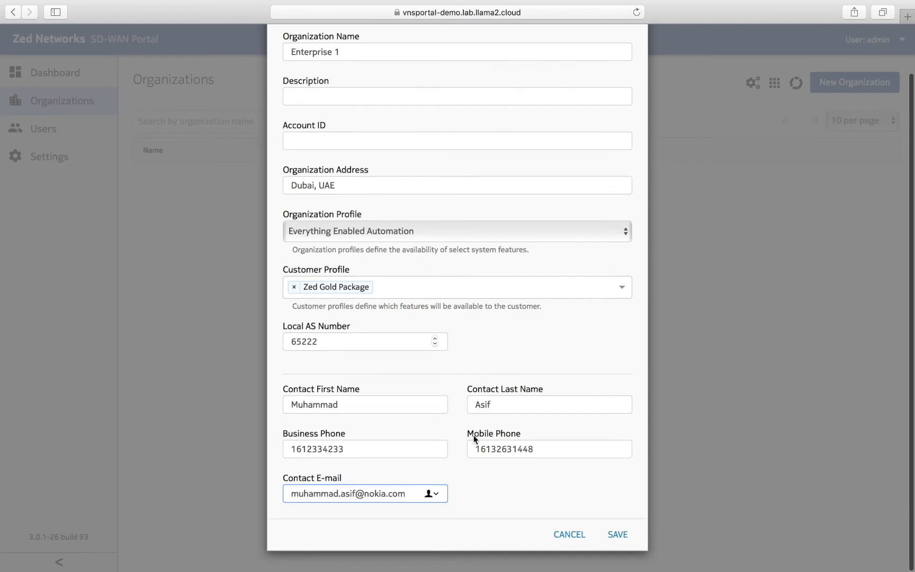
left_click(617, 542)
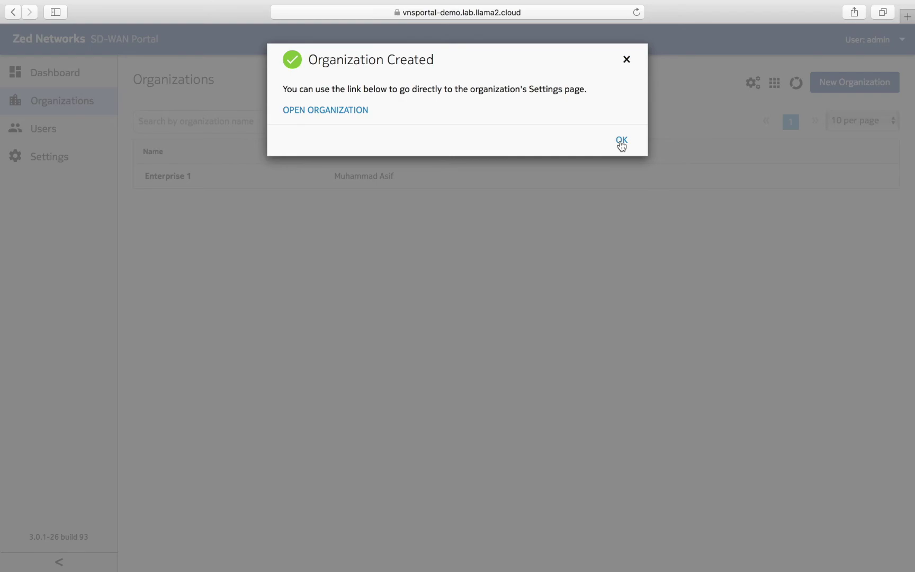
- Dismiss the organization-created confirmation and view Enterprise 1's dashboard, then return to Organizations
left_click(622, 140)
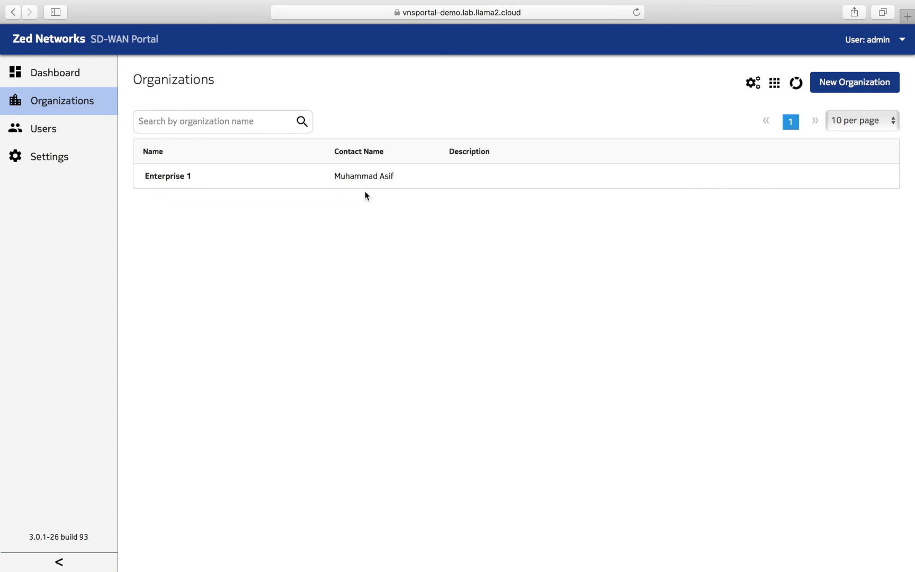
left_click(168, 180)
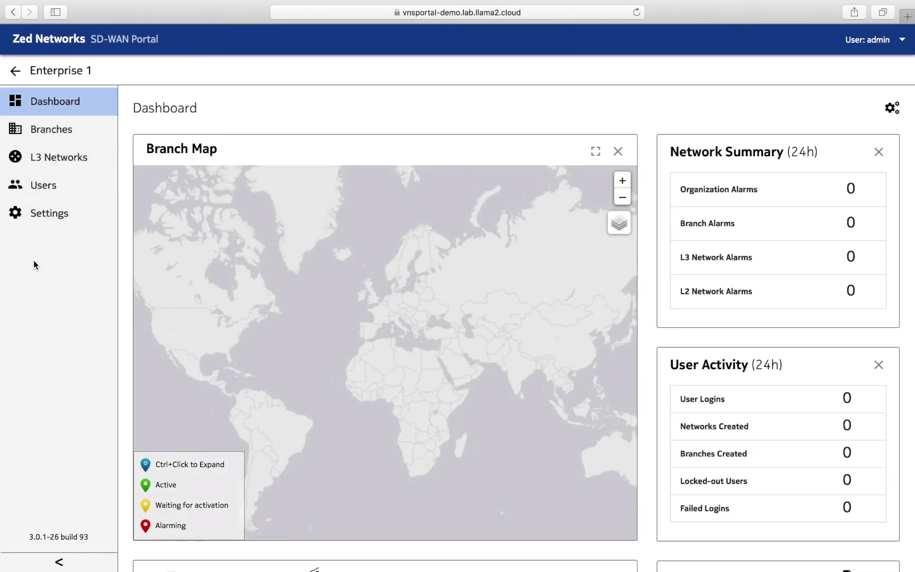
left_click(13, 73)
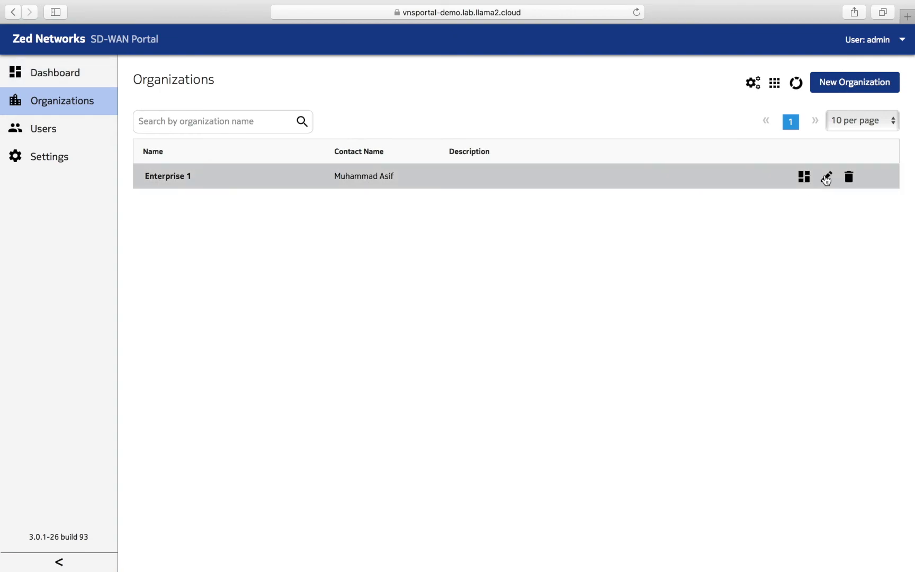
- Review Enterprise 1's organization profile and dashboard, ending on its organization profile
left_click(826, 177)
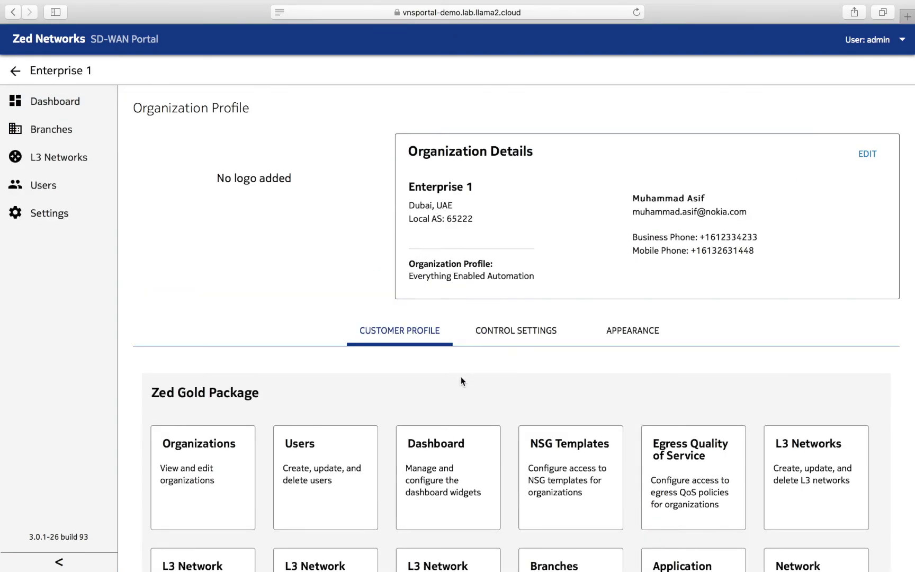
left_click(14, 74)
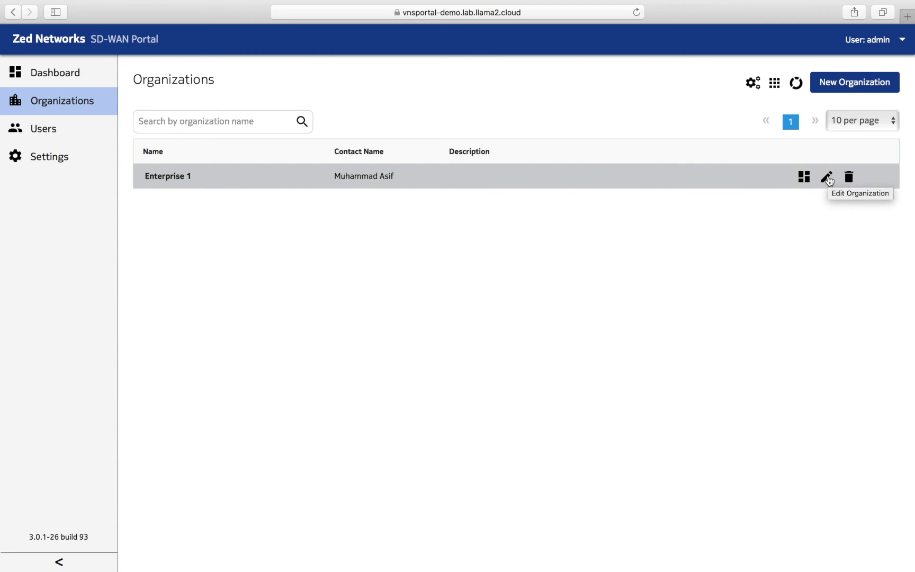
left_click(605, 176)
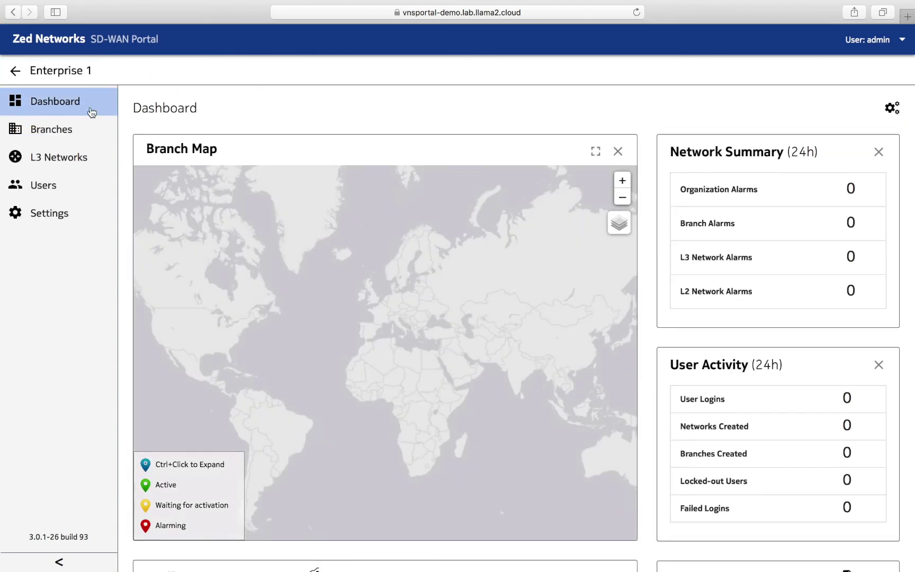
left_click(15, 72)
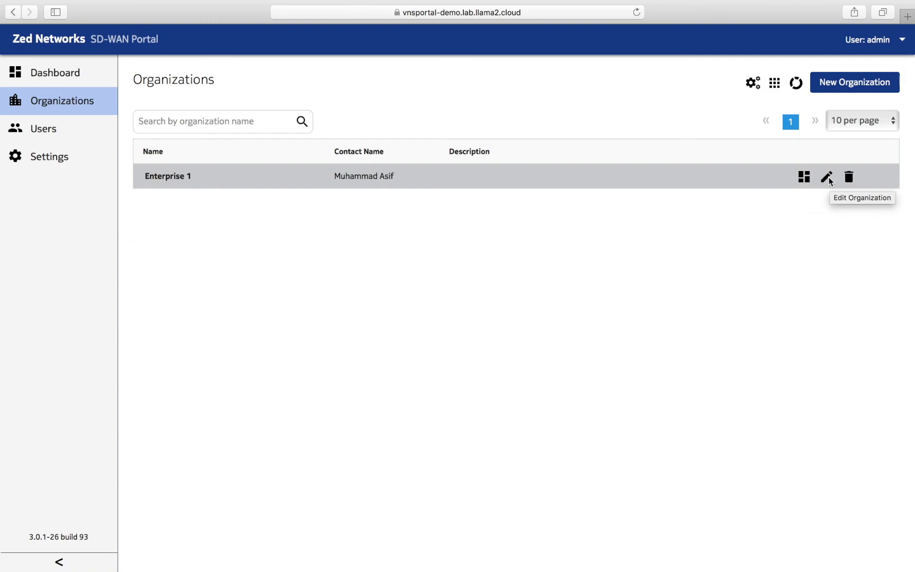
left_click(829, 179)
- Replace Zed Gold Package with Zed Bronze as Enterprise 1's customer profile and save
left_click(862, 155)
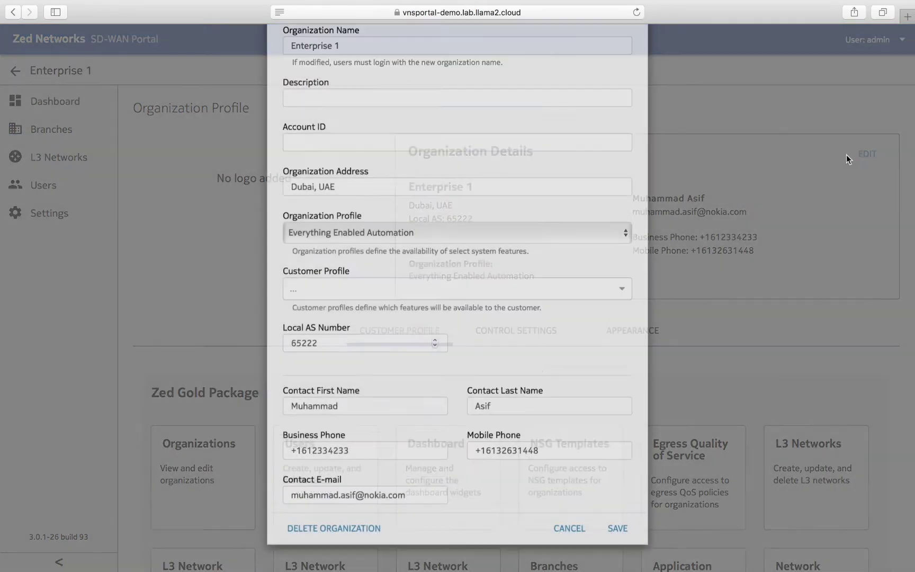
scroll(415, 358, "down", 2)
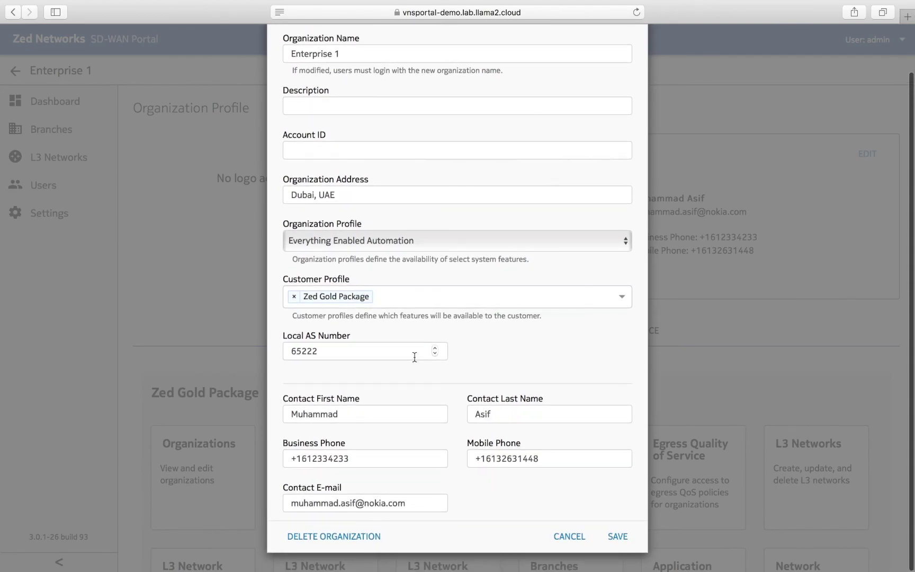
left_click(405, 296)
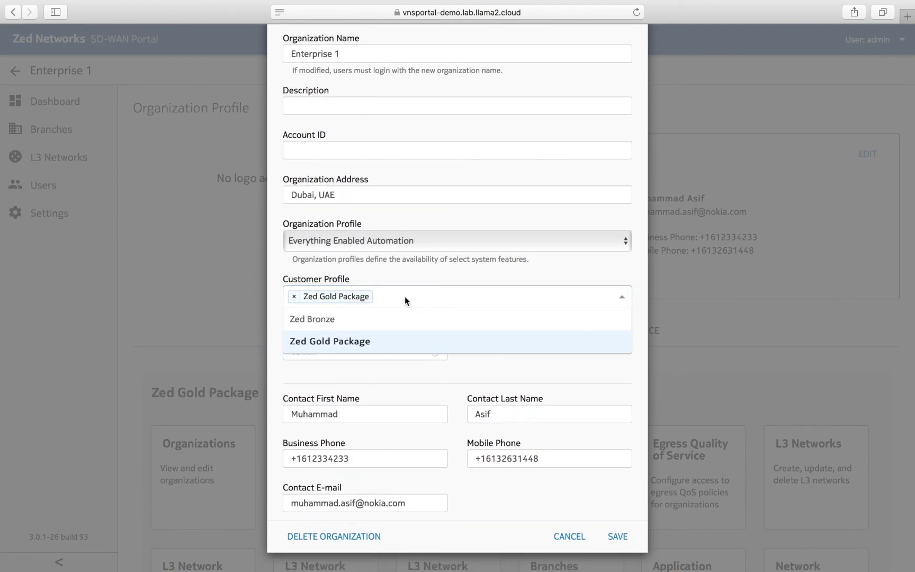
left_click(325, 323)
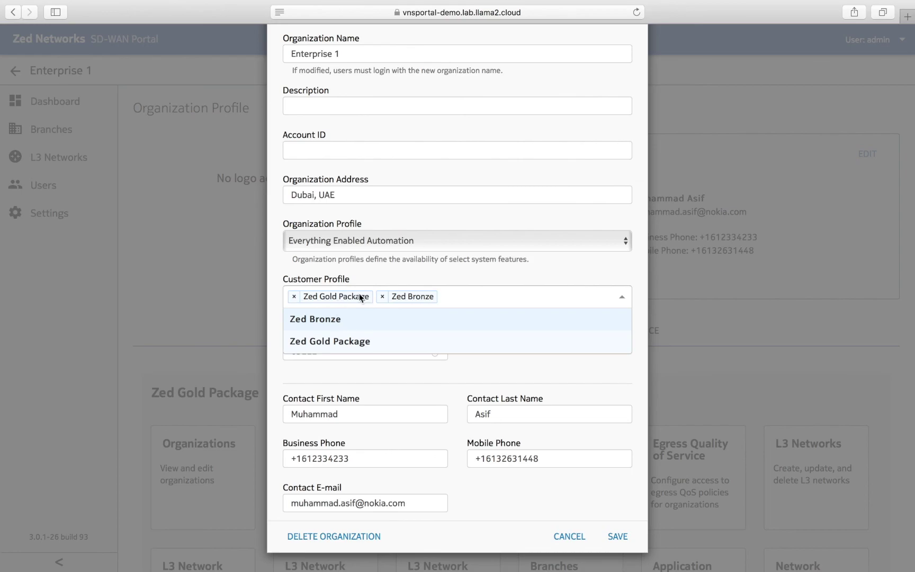
left_click(294, 300)
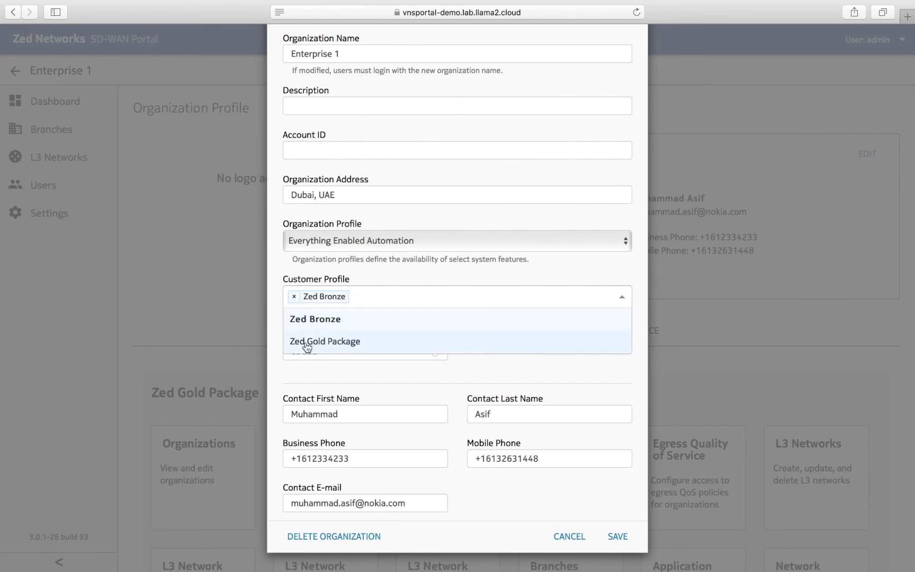
left_click(588, 365)
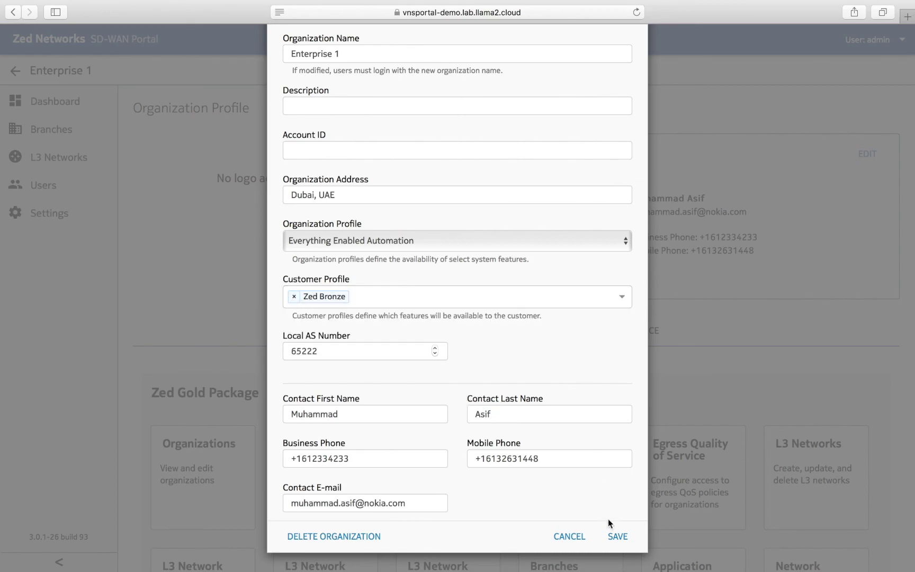
left_click(617, 537)
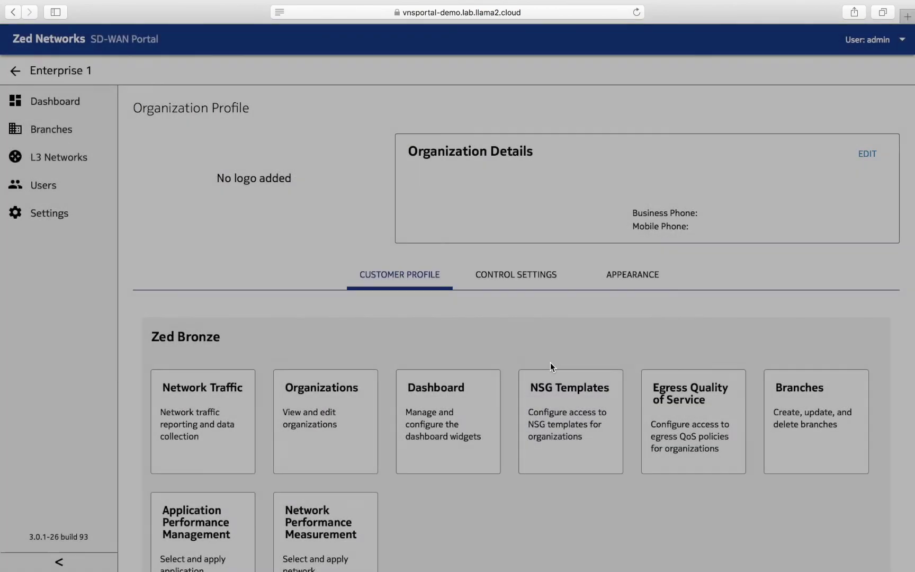
scroll(249, 272, "down", 2)
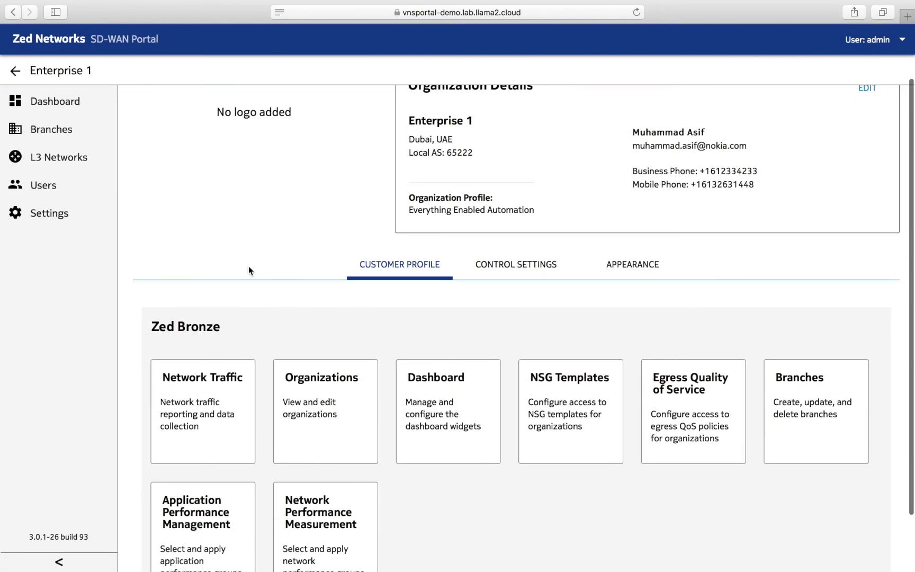
- Check Enterprise 1's reduced dashboard, then open the csp portal's Organizations list in Chrome
left_click(15, 73)
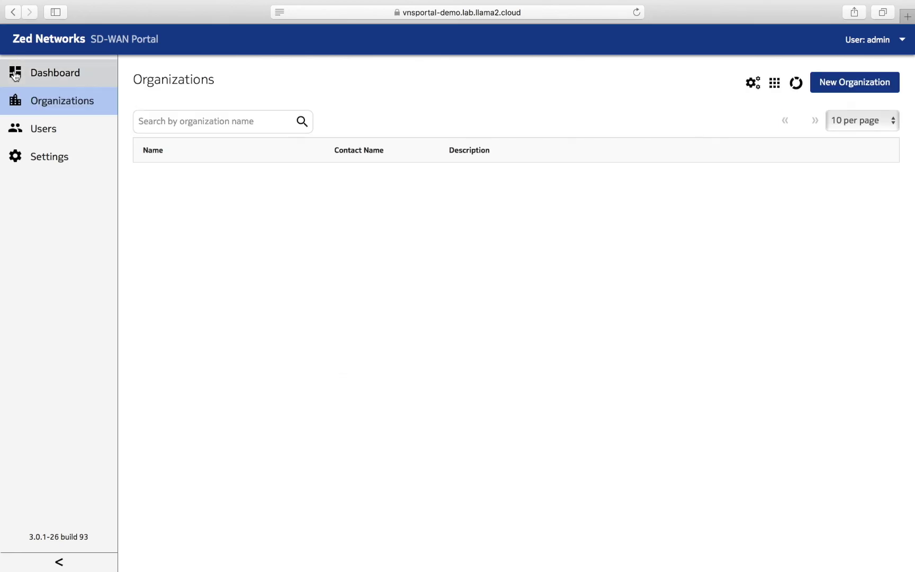
left_click(219, 178)
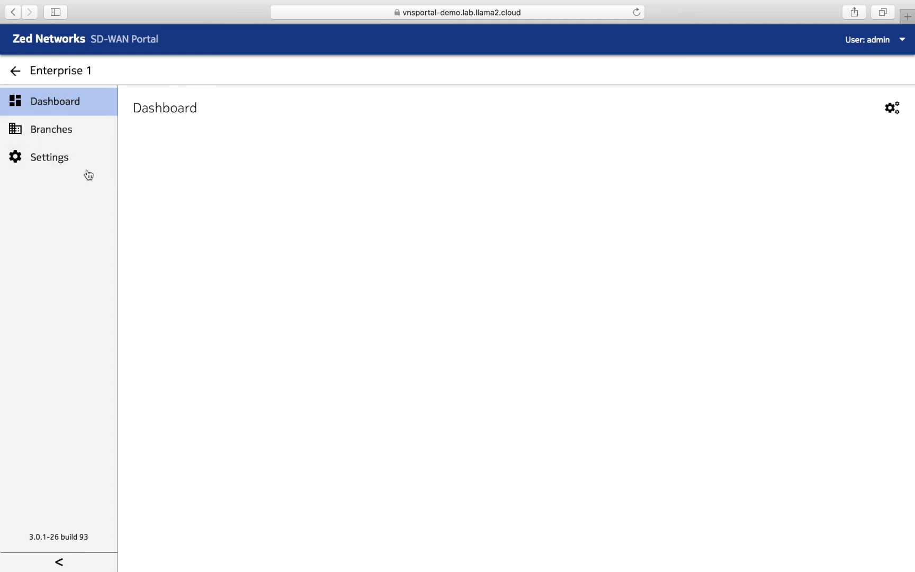
left_click(16, 71)
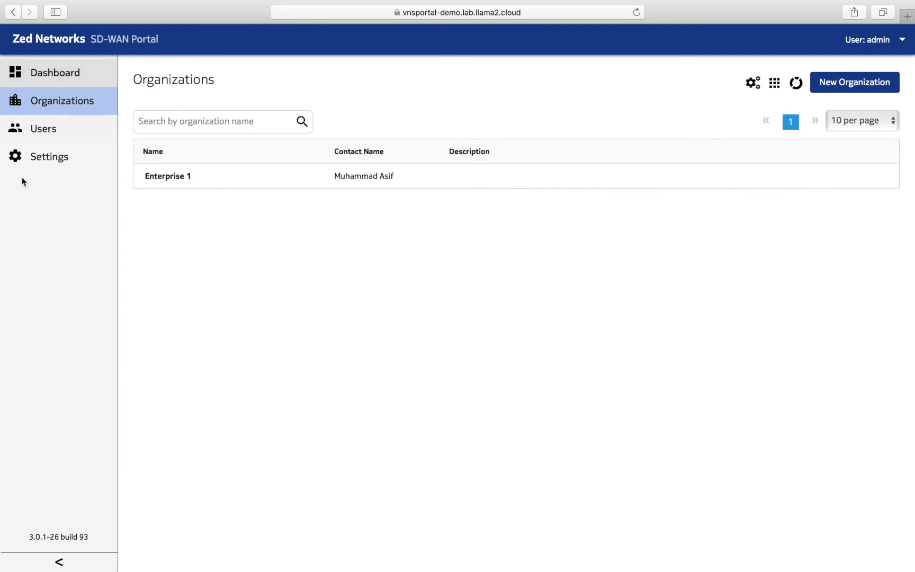
key("ctrl+Left")
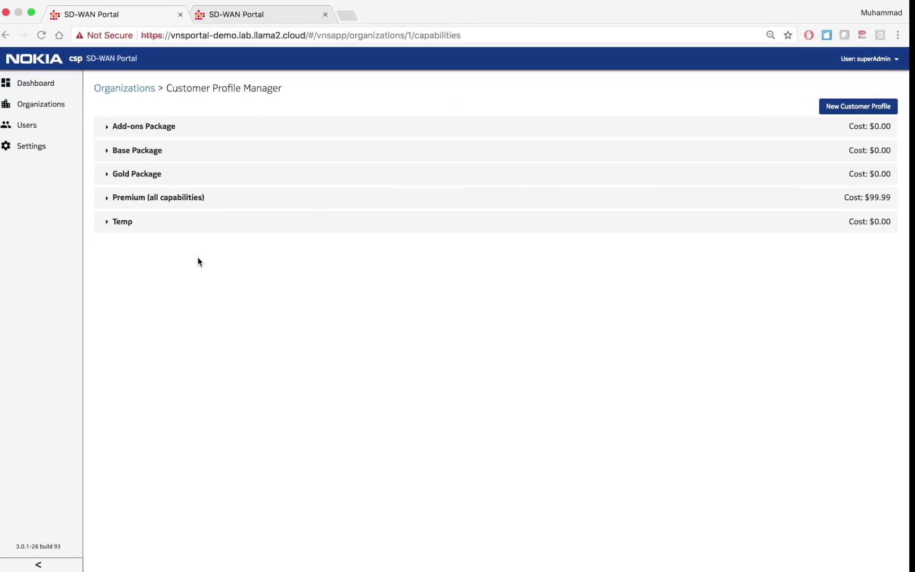
left_click(55, 106)
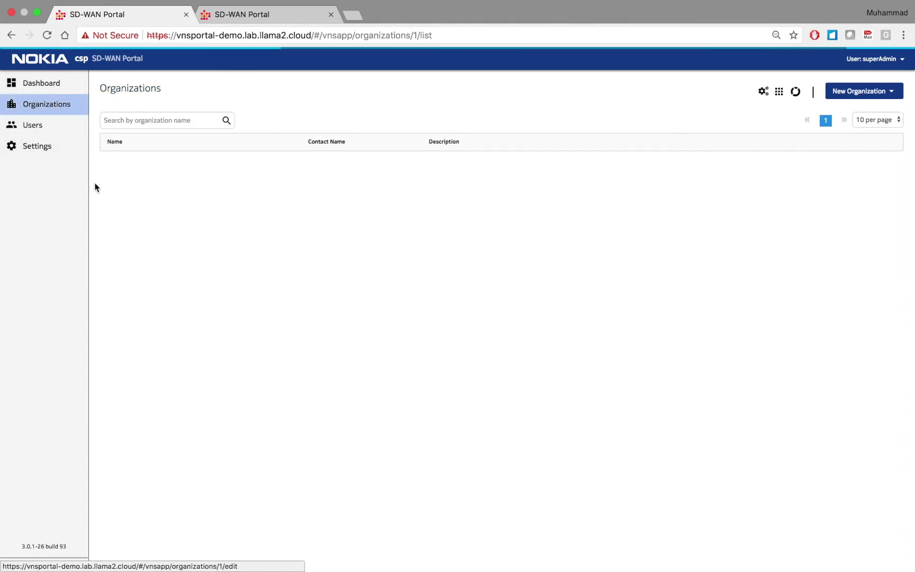